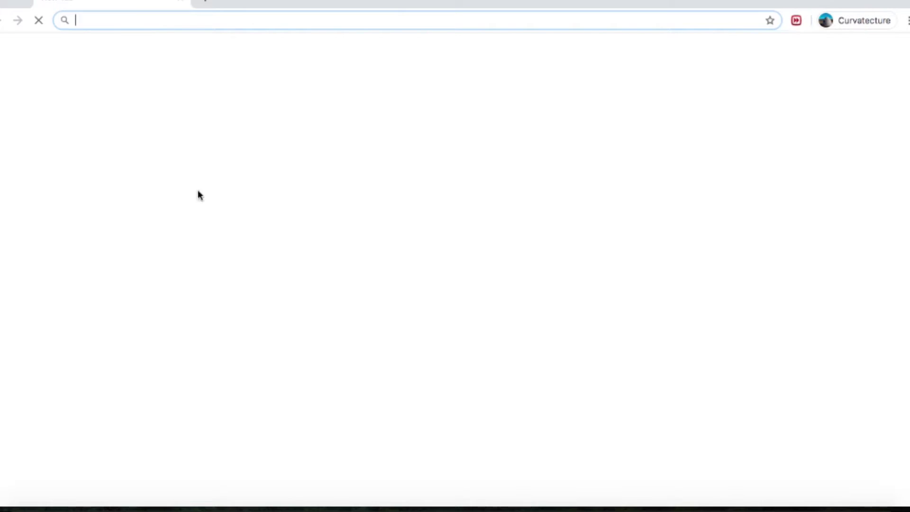
pyautogui.moveTo(261, 2)
pyautogui.mouseDown()
pyautogui.moveTo(252, 212)
pyautogui.moveTo(268, 2)
pyautogui.mouseUp()
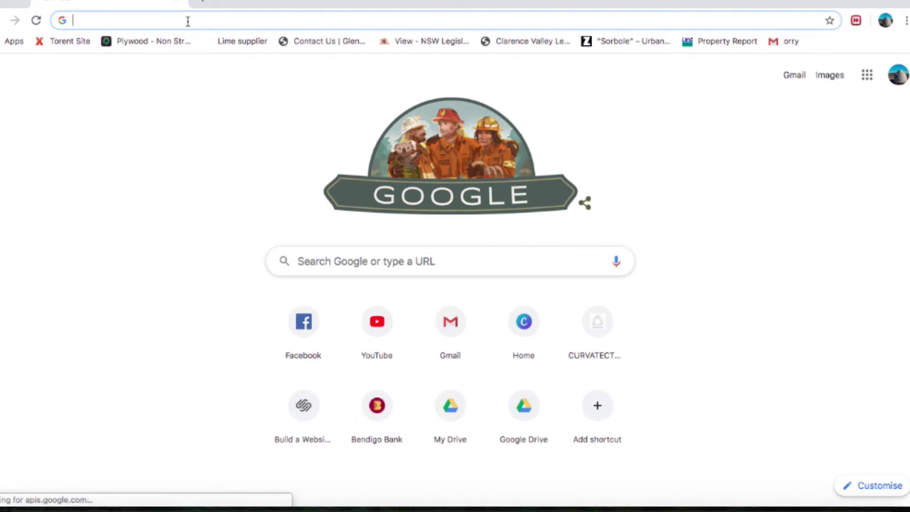
pyautogui.write('www')
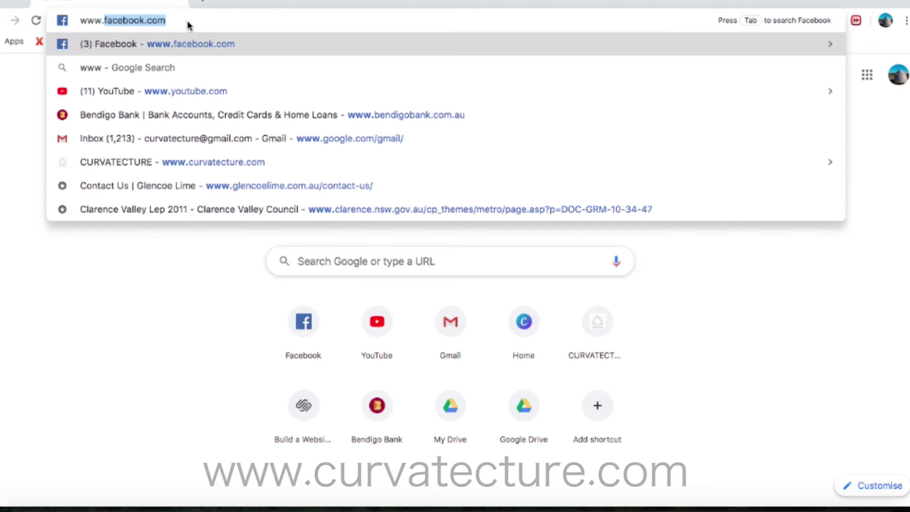
pyautogui.write('.curv')
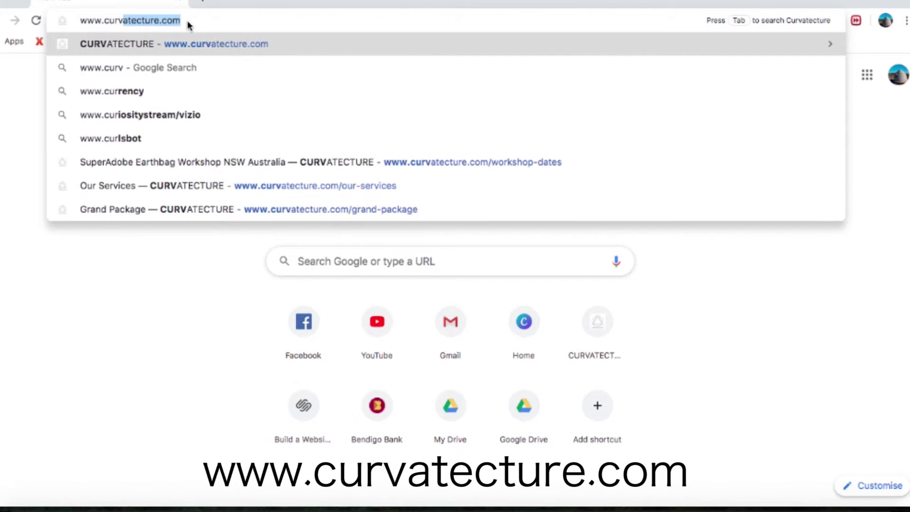
pyautogui.write('atec')
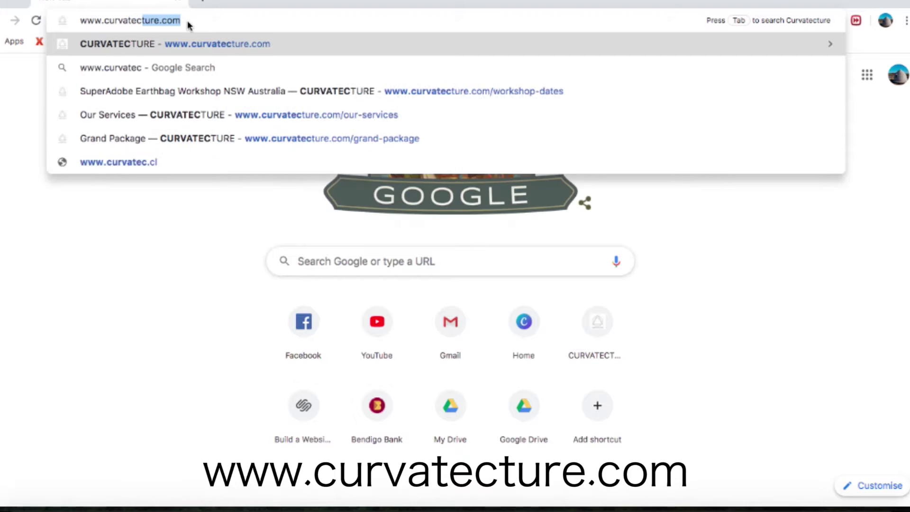
pyautogui.write('ture.com')
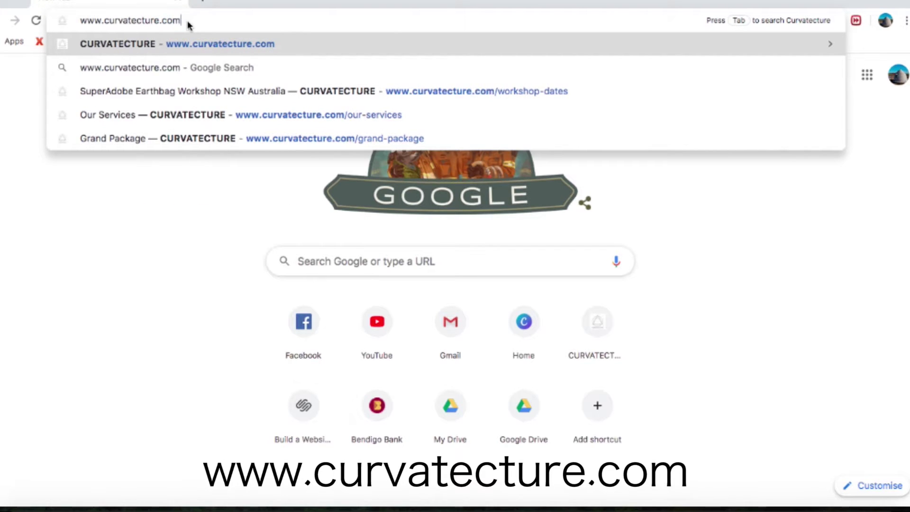
pyautogui.press('Return')
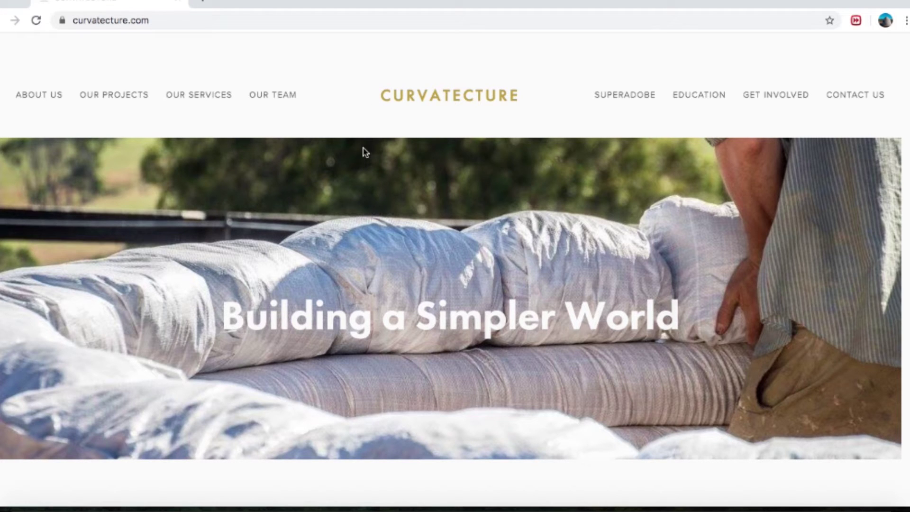
# Go to Our Services and open the SuperAdobe Dome calculator page via Learn More
pyautogui.click(202, 100)
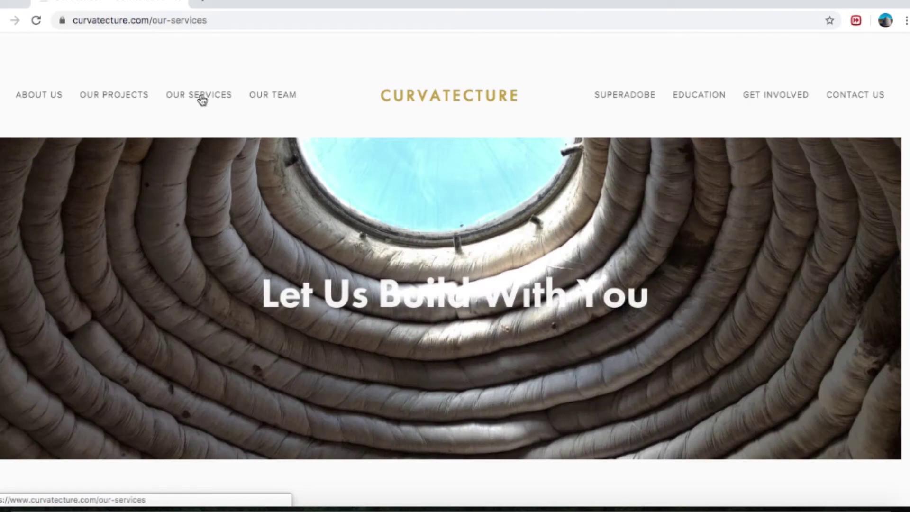
pyautogui.scroll(-10, 256, 339)
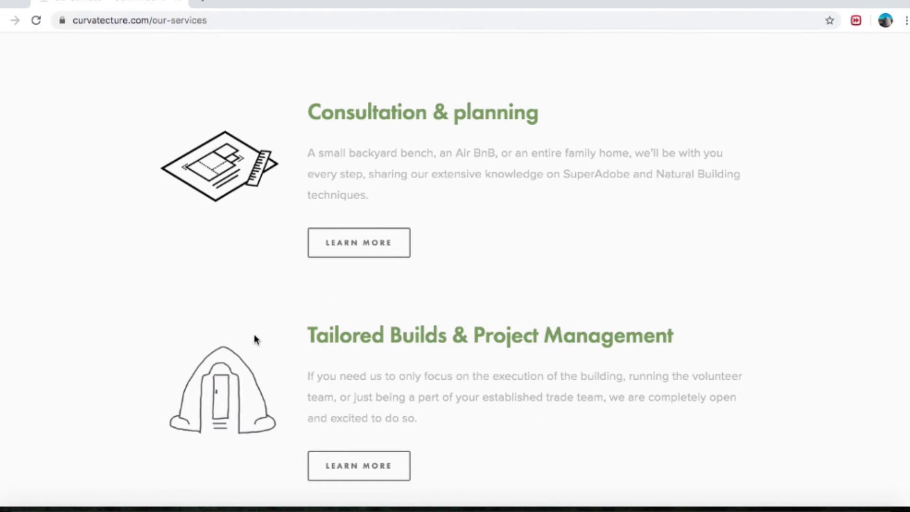
pyautogui.scroll(-4, 255, 335)
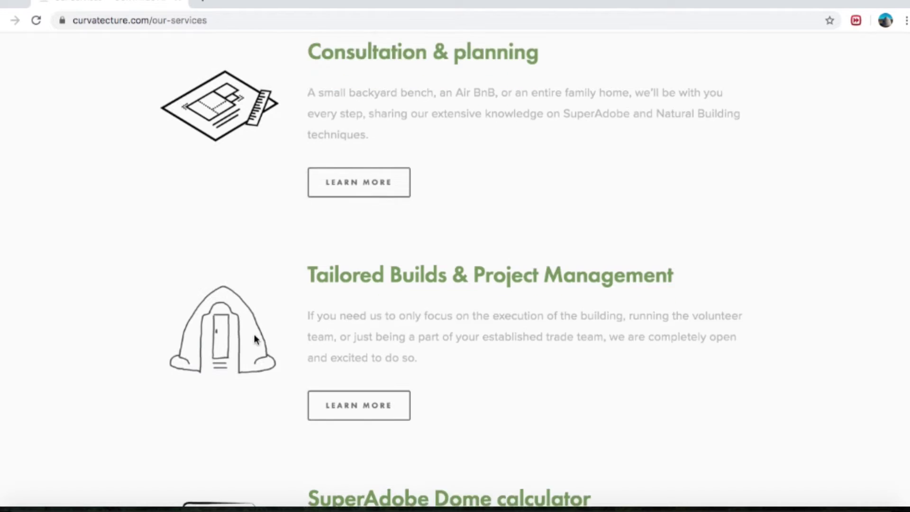
pyautogui.scroll(-5, 256, 339)
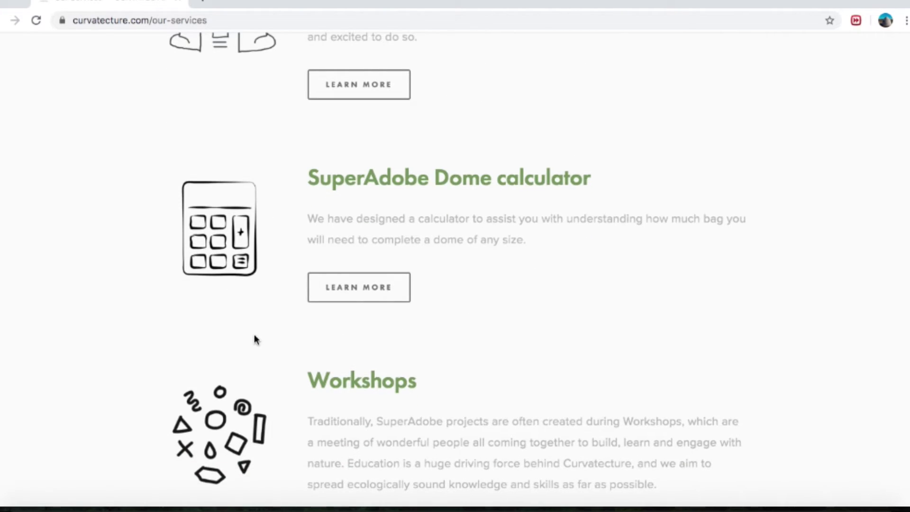
pyautogui.click(380, 294)
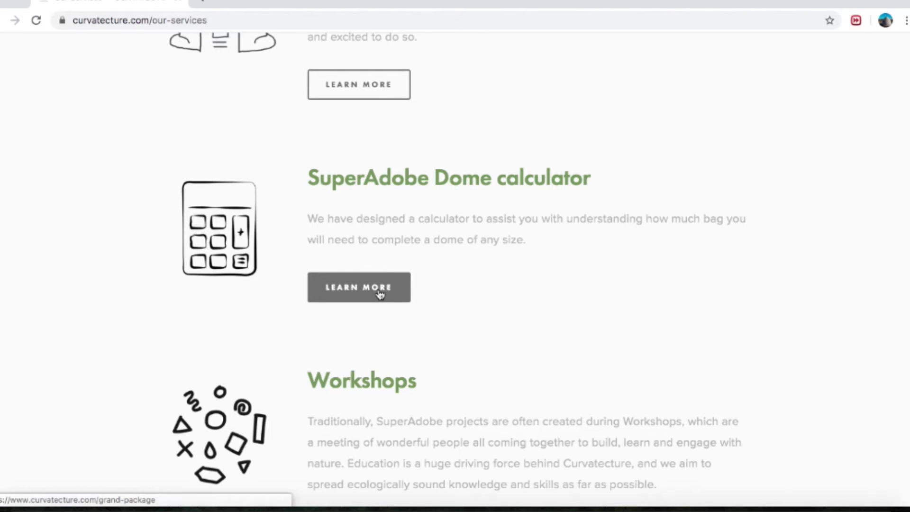
pyautogui.scroll(-4, 378, 294)
pyautogui.scroll(-12, 379, 293)
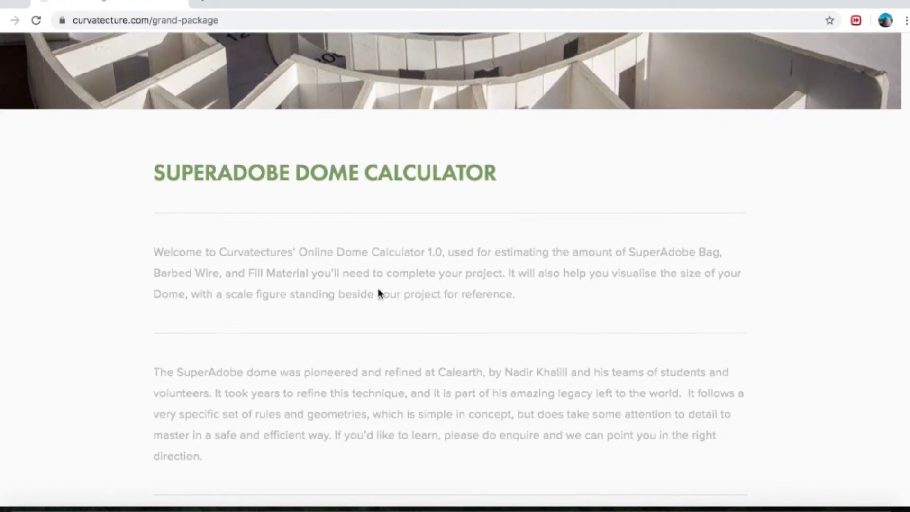
pyautogui.scroll(-3, 378, 289)
pyautogui.scroll(12, 379, 289)
pyautogui.scroll(-2, 379, 290)
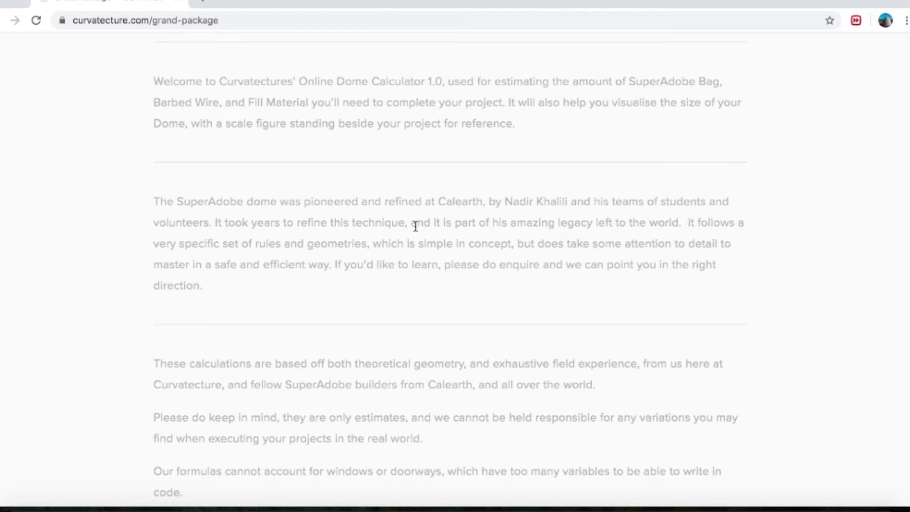
pyautogui.scroll(-2, 416, 226)
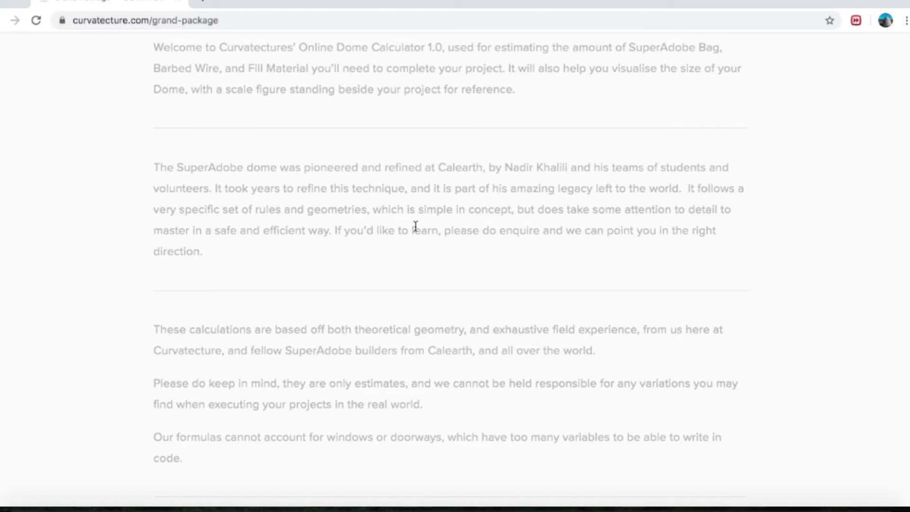
pyautogui.scroll(-1, 415, 226)
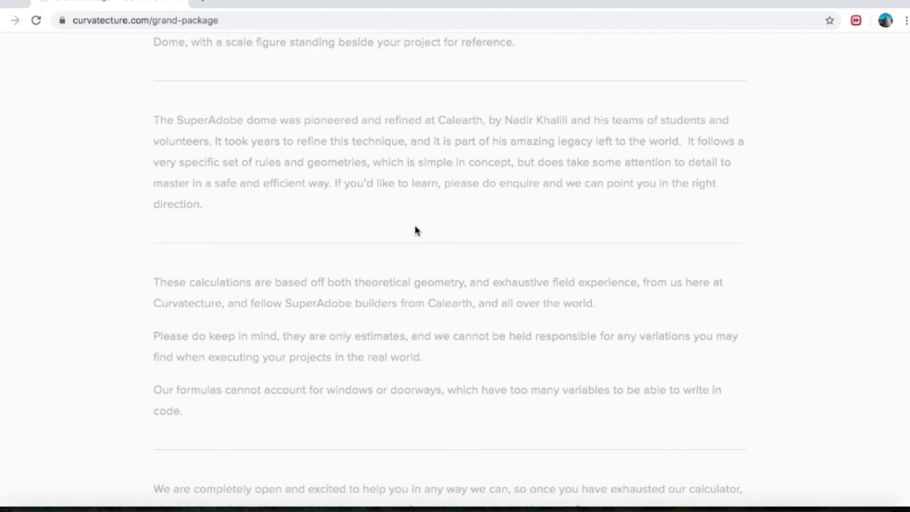
pyautogui.scroll(-1, 415, 228)
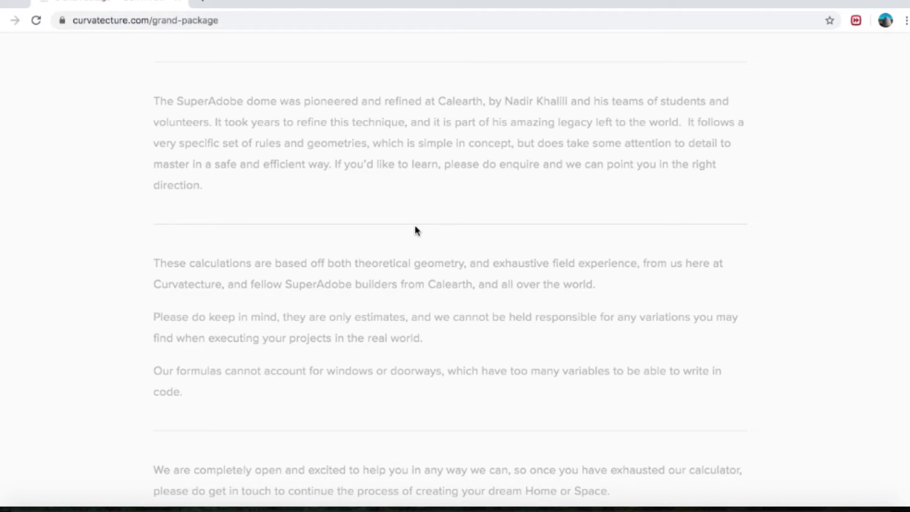
pyautogui.scroll(-1, 416, 231)
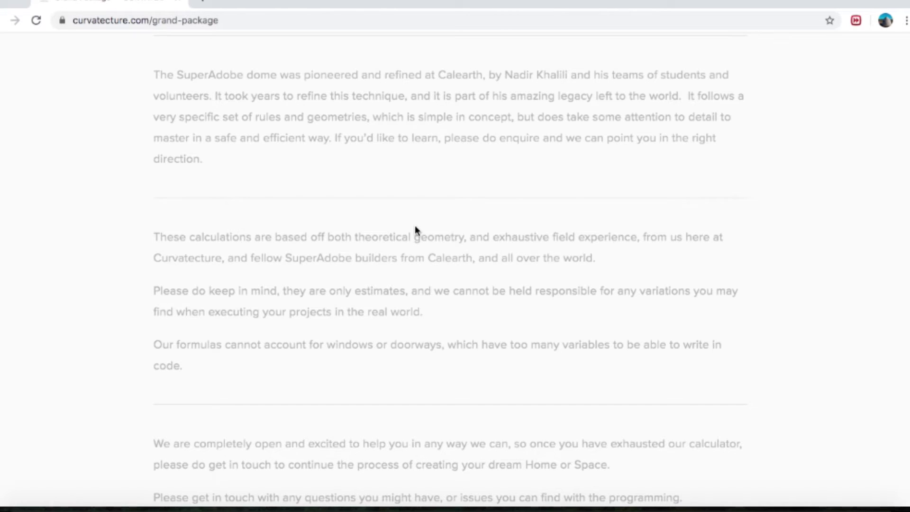
pyautogui.scroll(-1, 415, 231)
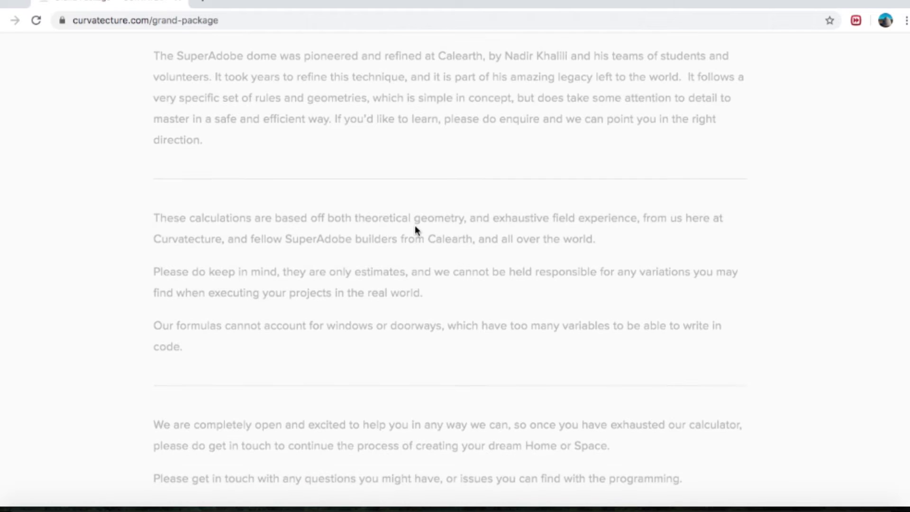
pyautogui.scroll(-2, 415, 226)
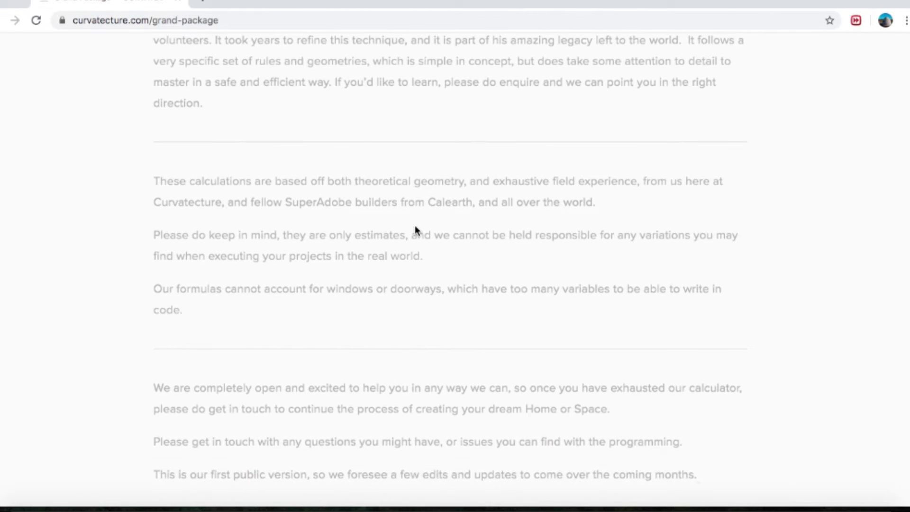
pyautogui.scroll(-4, 415, 227)
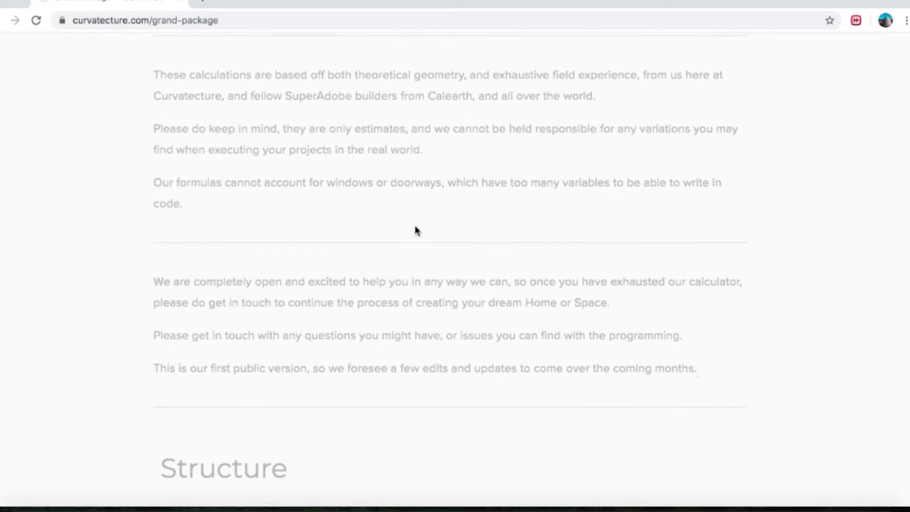
pyautogui.scroll(-1, 416, 228)
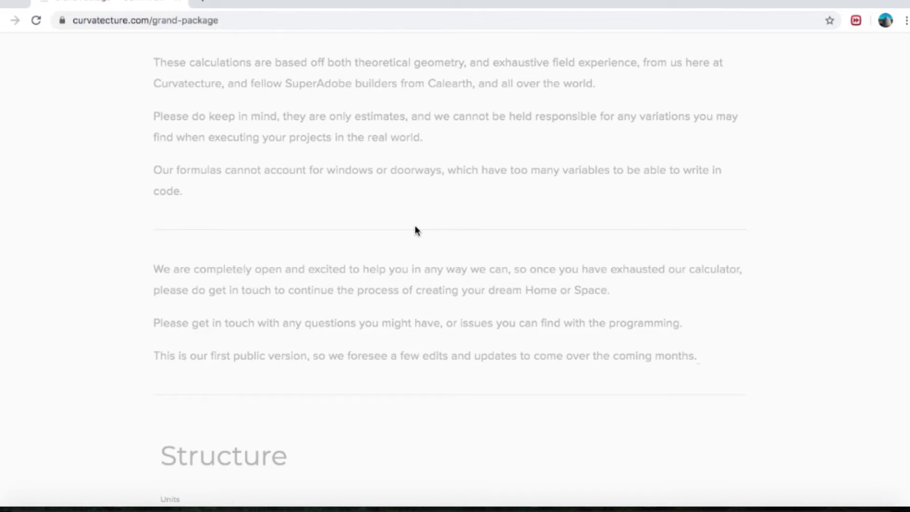
pyautogui.scroll(-1, 416, 227)
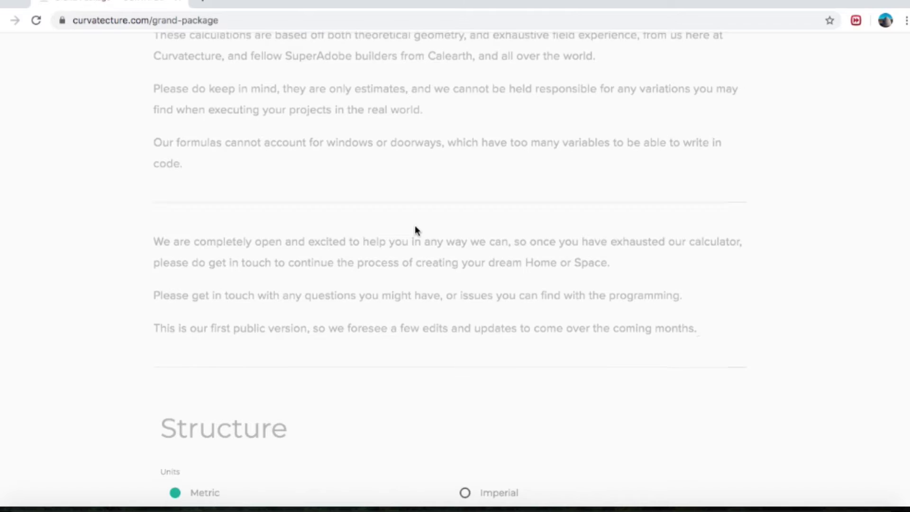
# Scroll to the Structure section showing 200 cm diameter, 400mm bags and 3.14 m² floor area
pyautogui.scroll(-1, 415, 225)
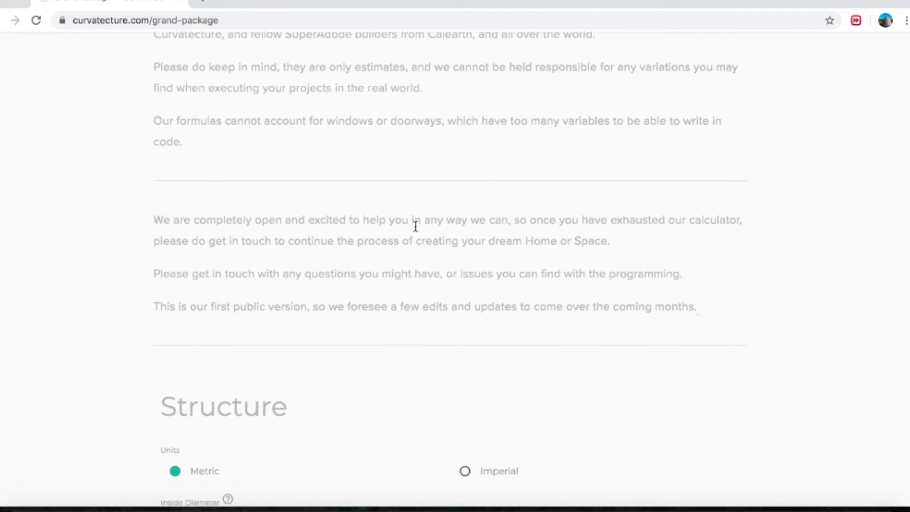
pyautogui.scroll(-1, 415, 226)
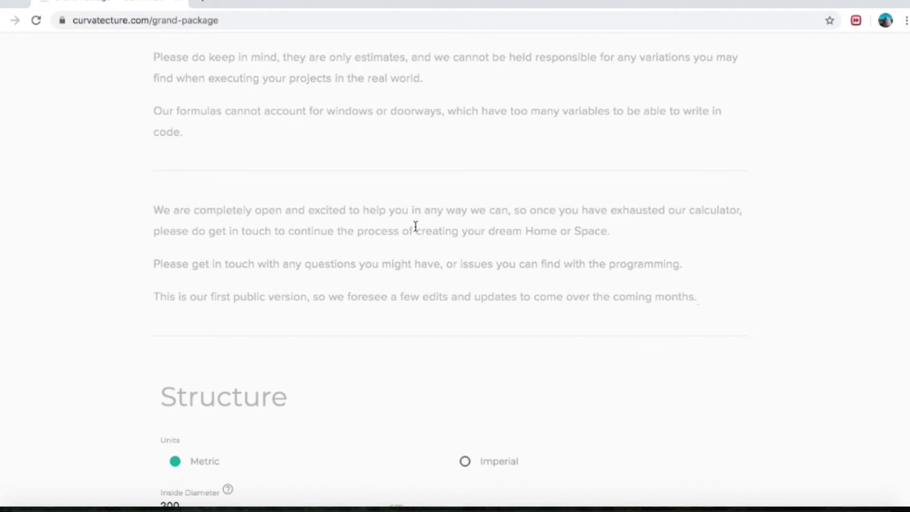
pyautogui.scroll(-2, 415, 226)
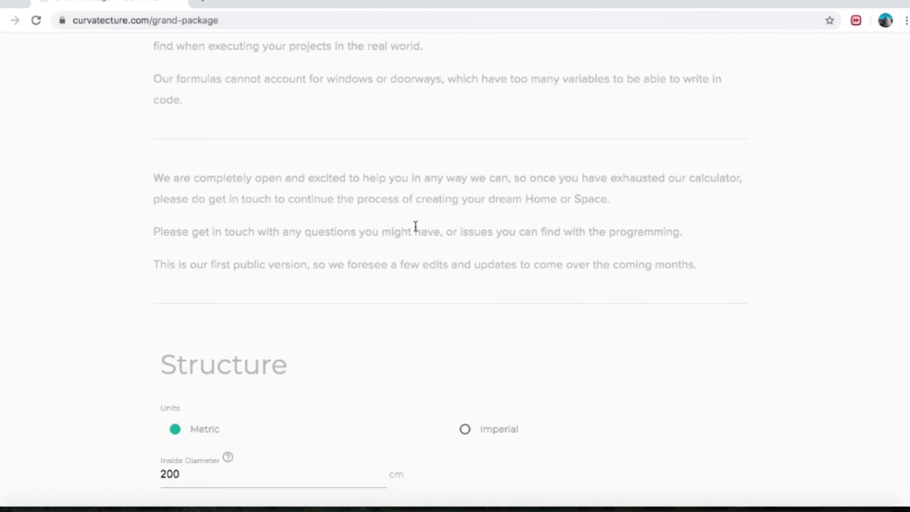
pyautogui.scroll(-1, 415, 226)
pyautogui.scroll(-3, 415, 226)
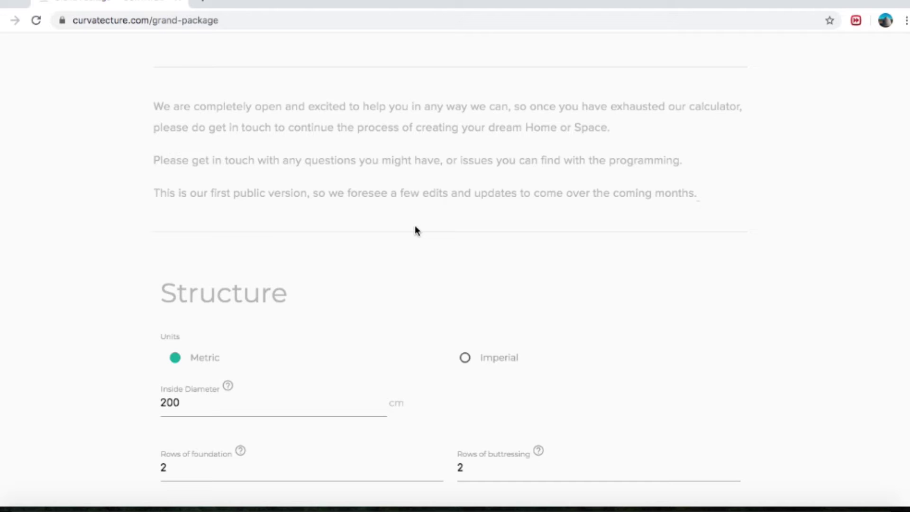
pyautogui.scroll(-1, 416, 229)
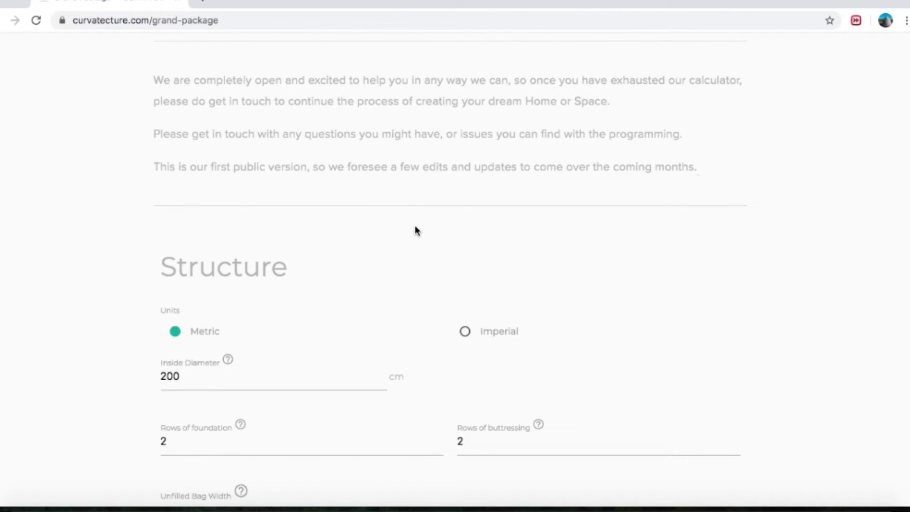
pyautogui.scroll(-1, 415, 231)
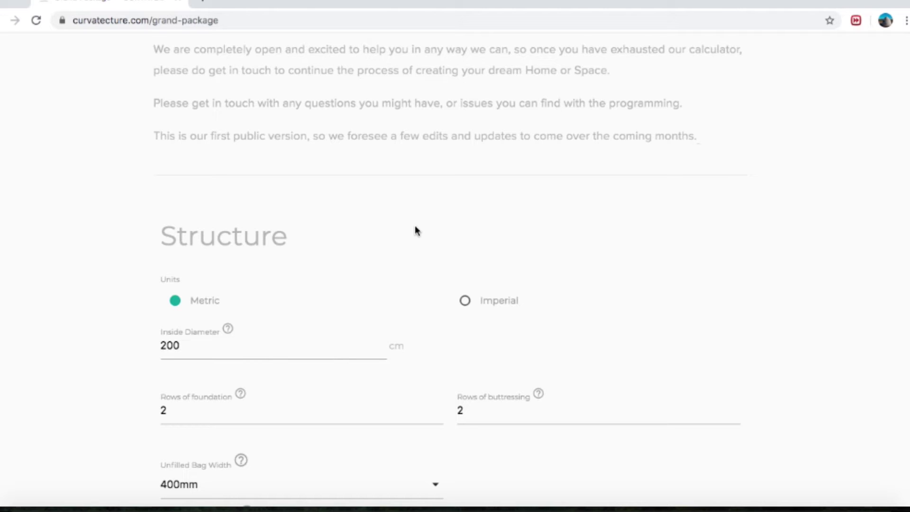
pyautogui.scroll(-3, 416, 231)
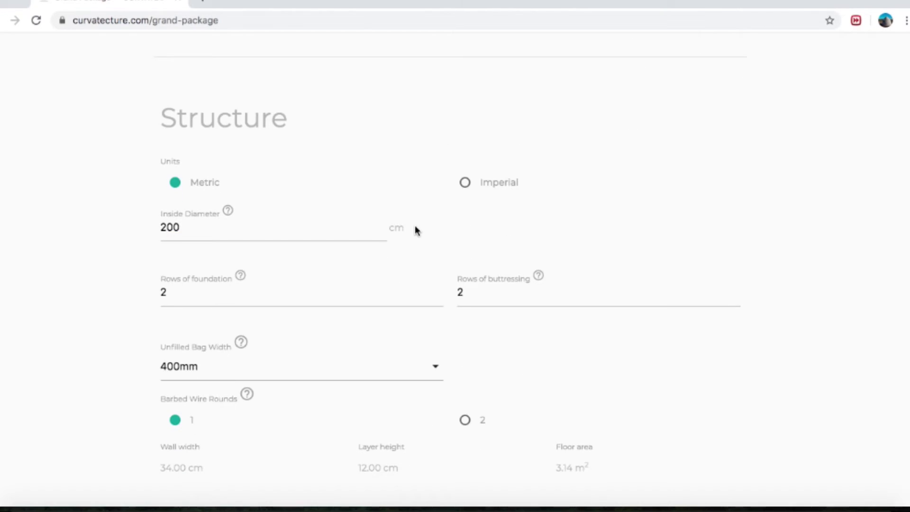
pyautogui.scroll(-2, 415, 226)
pyautogui.scroll(2, 415, 226)
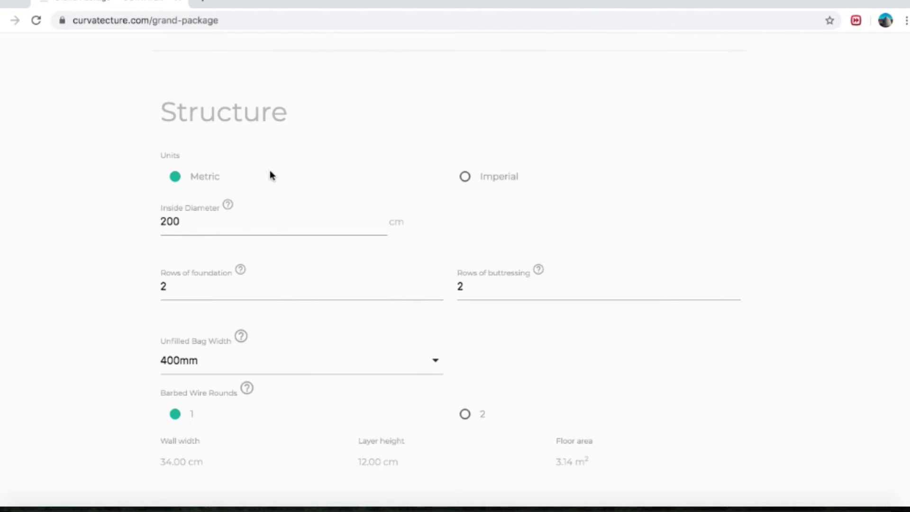
pyautogui.click(466, 181)
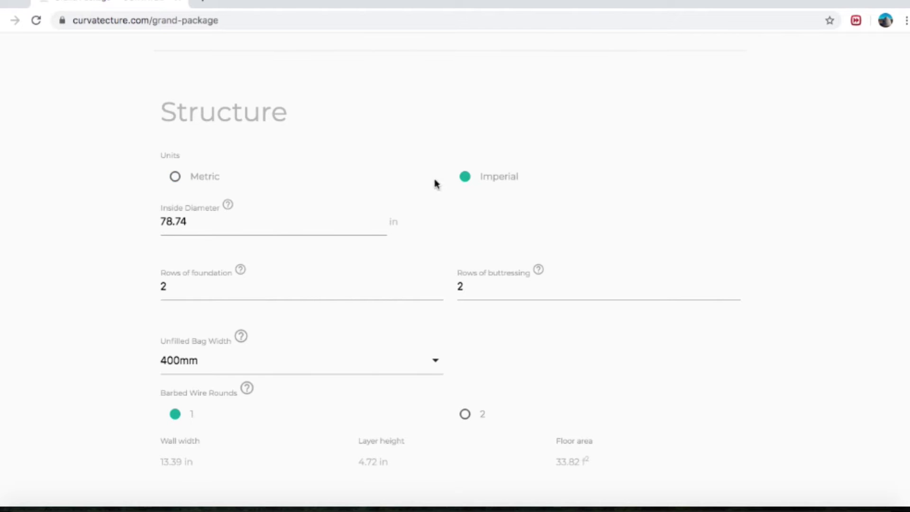
pyautogui.click(176, 178)
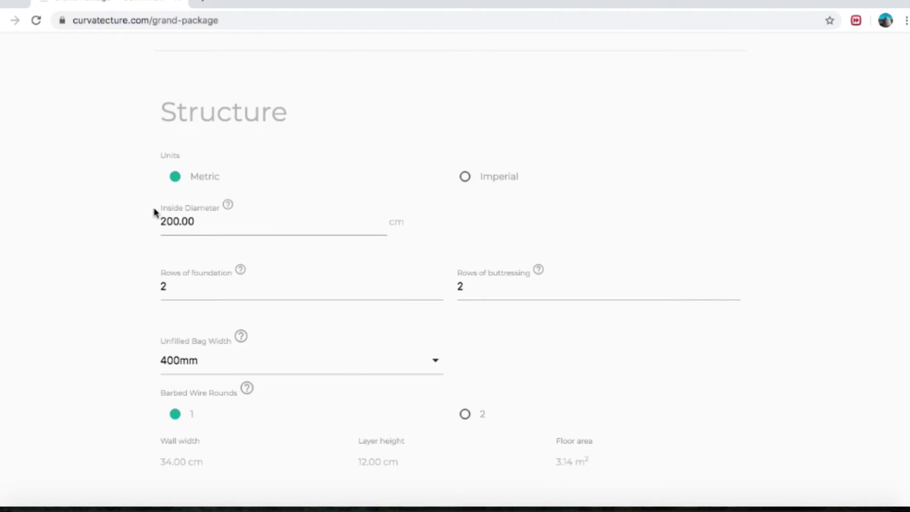
pyautogui.scroll(-2, 148, 218)
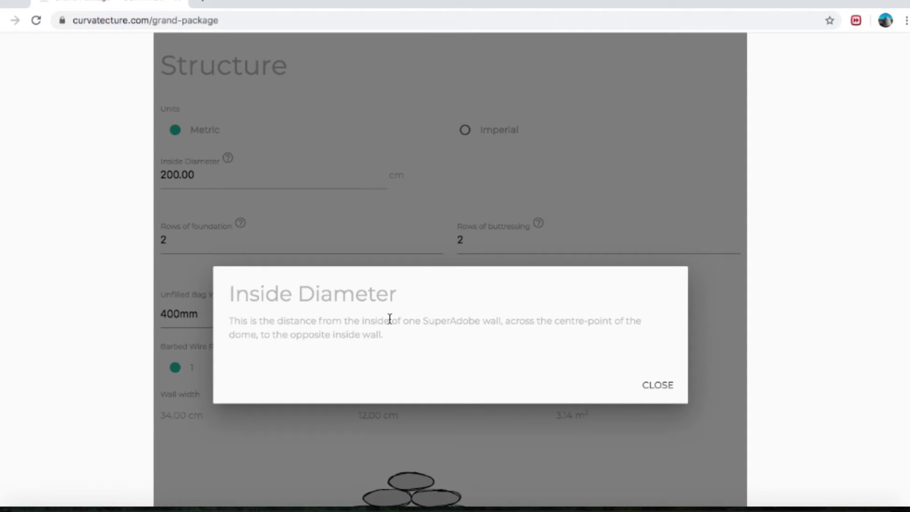
pyautogui.scroll(-1, 390, 318)
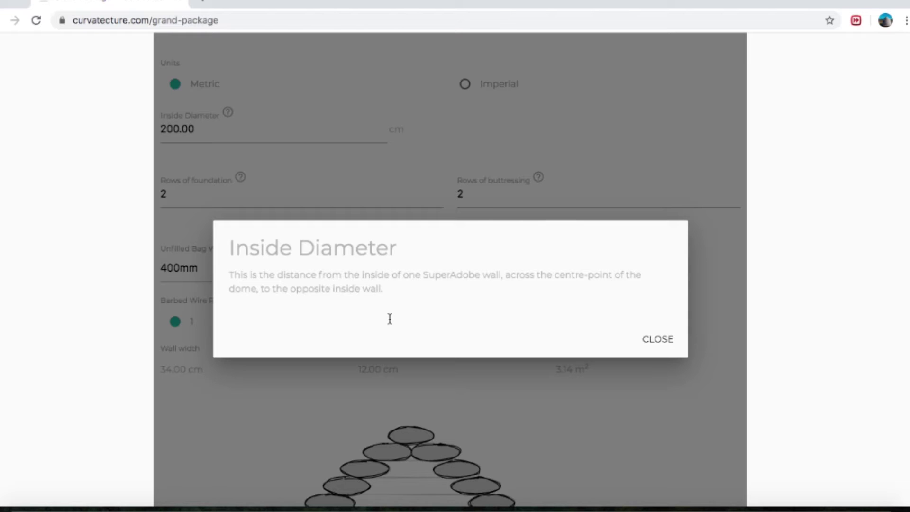
pyautogui.click(659, 347)
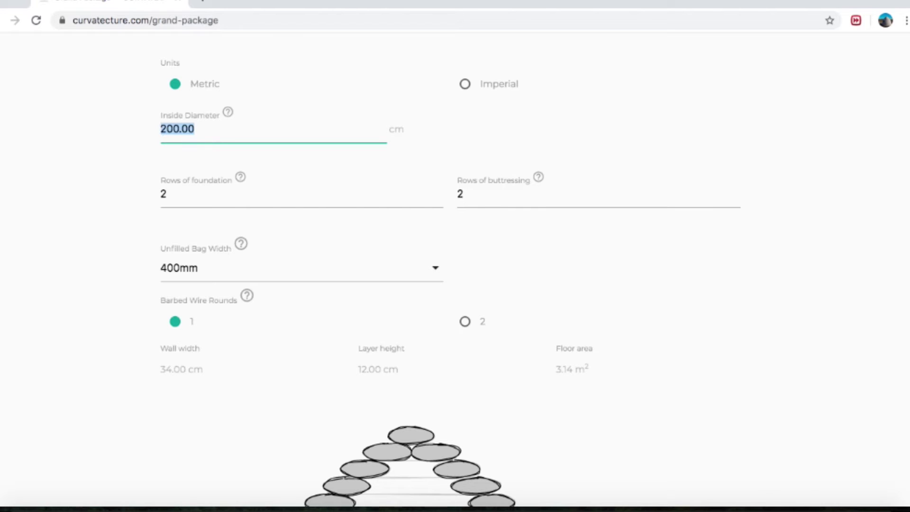
# Enter 360 cm as the inside diameter and check the redrawn dome profile
pyautogui.write('360')
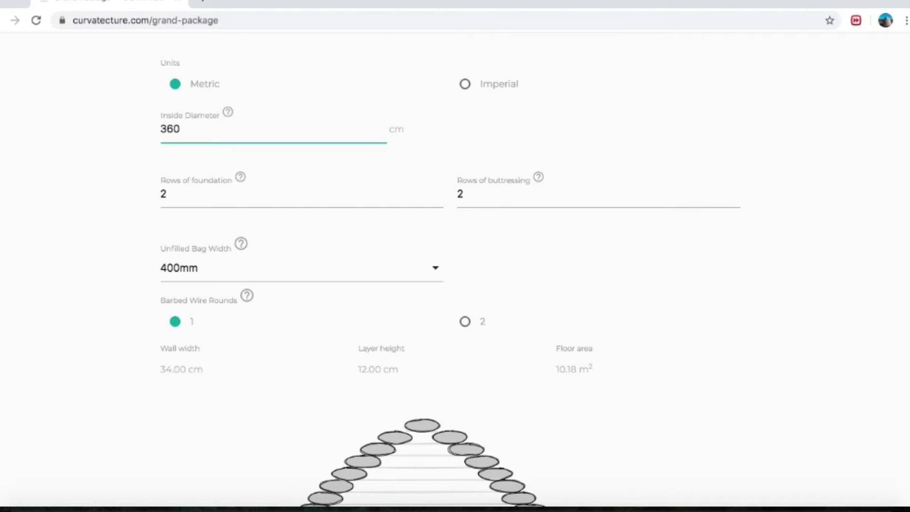
pyautogui.click(134, 205)
pyautogui.scroll(-7, 134, 205)
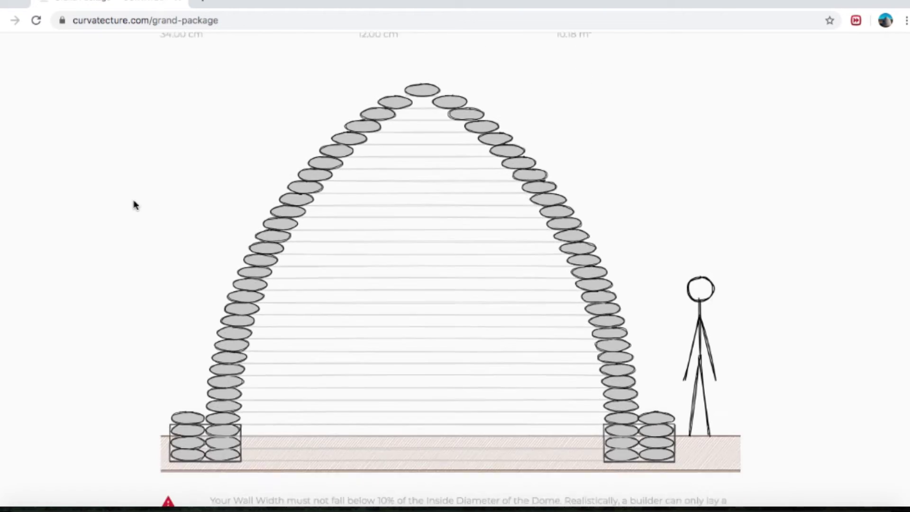
pyautogui.scroll(-1, 134, 205)
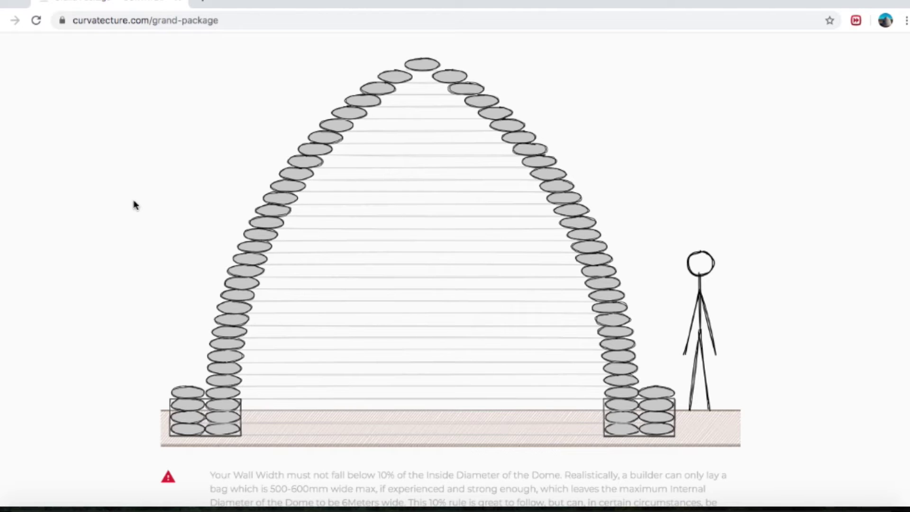
pyautogui.scroll(1, 135, 205)
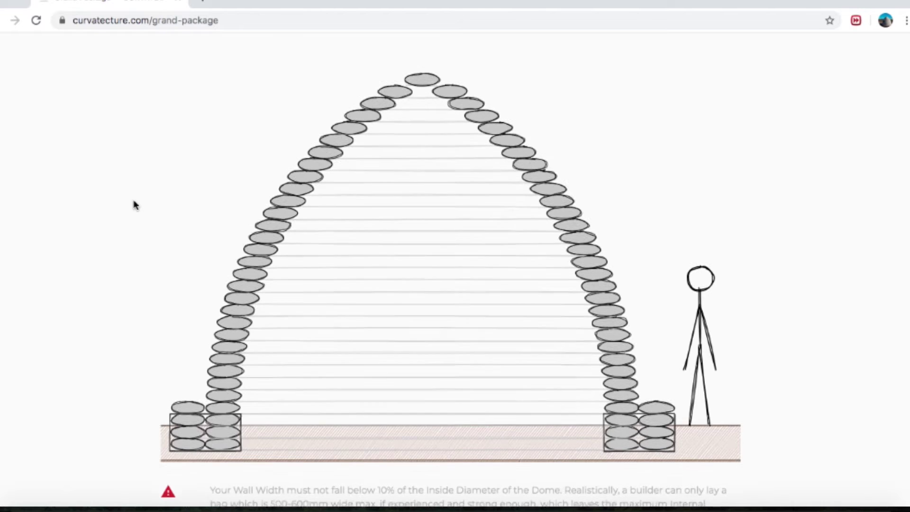
pyautogui.scroll(7, 134, 205)
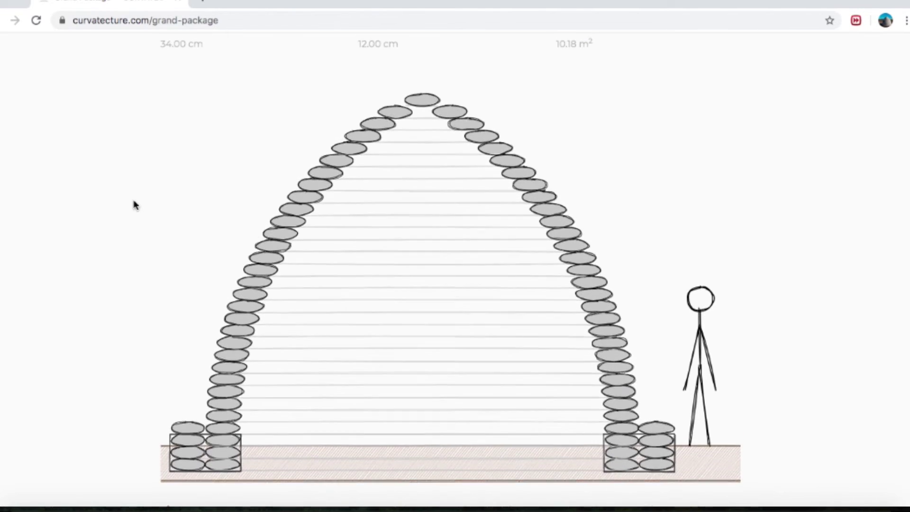
pyautogui.scroll(2, 134, 205)
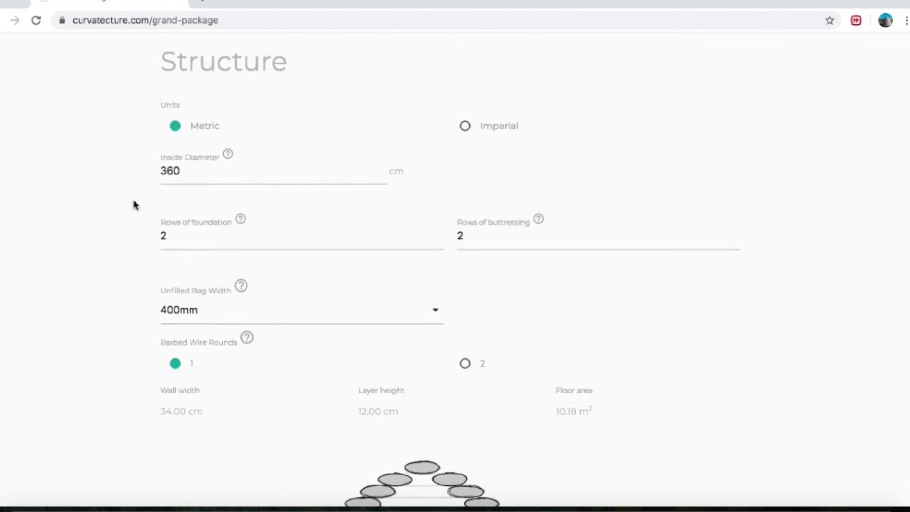
pyautogui.scroll(-1, 134, 204)
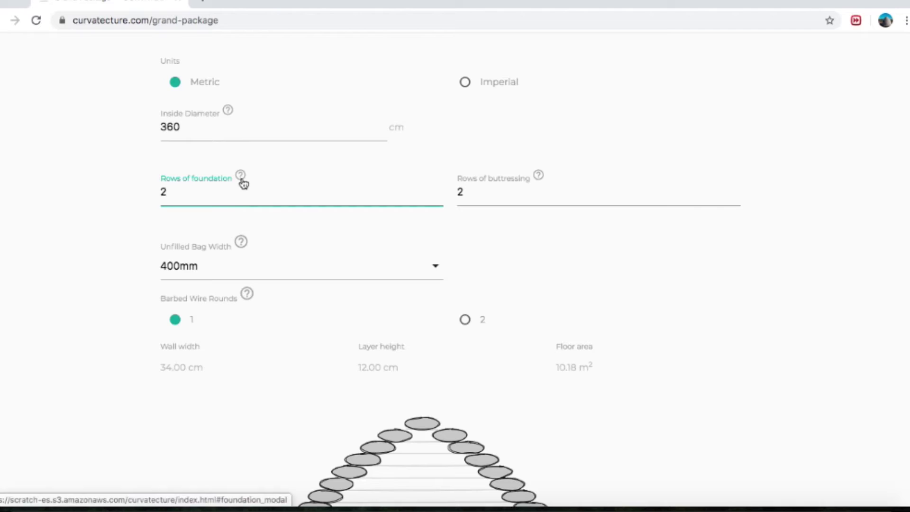
pyautogui.click(242, 182)
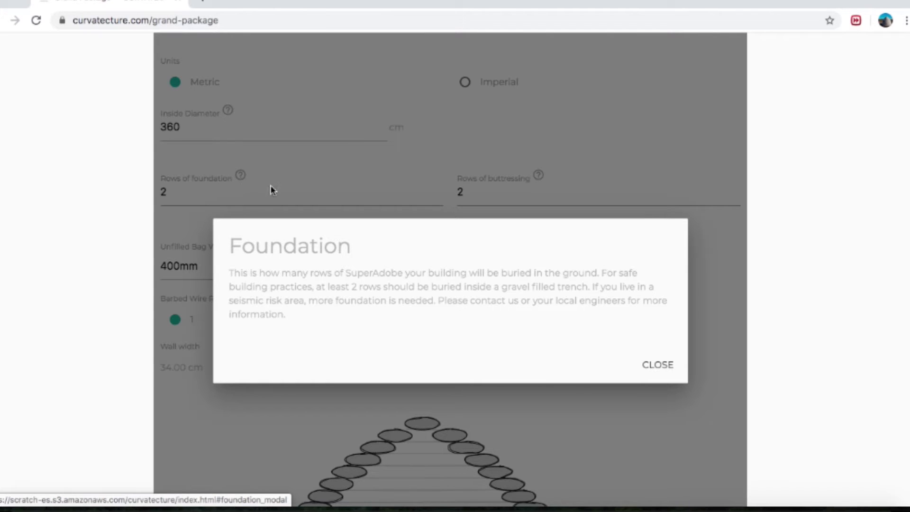
pyautogui.click(657, 366)
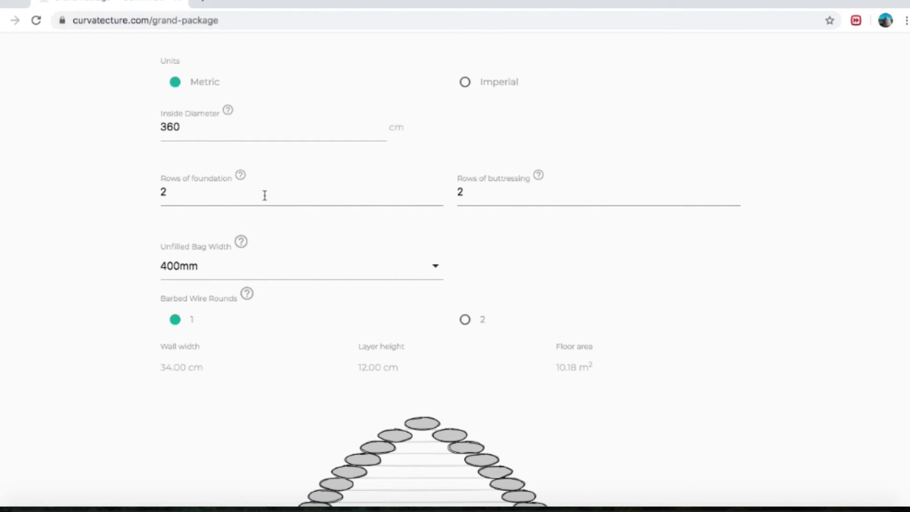
pyautogui.click(509, 194)
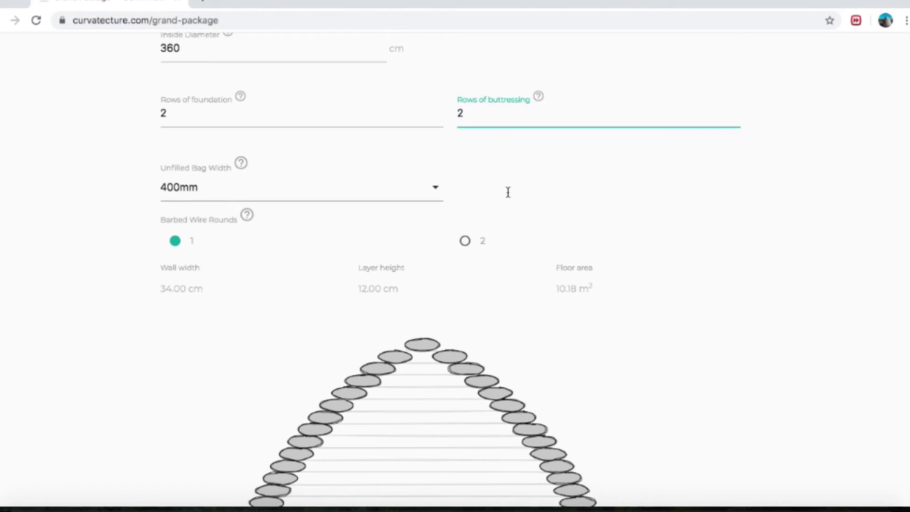
pyautogui.scroll(-1, 508, 193)
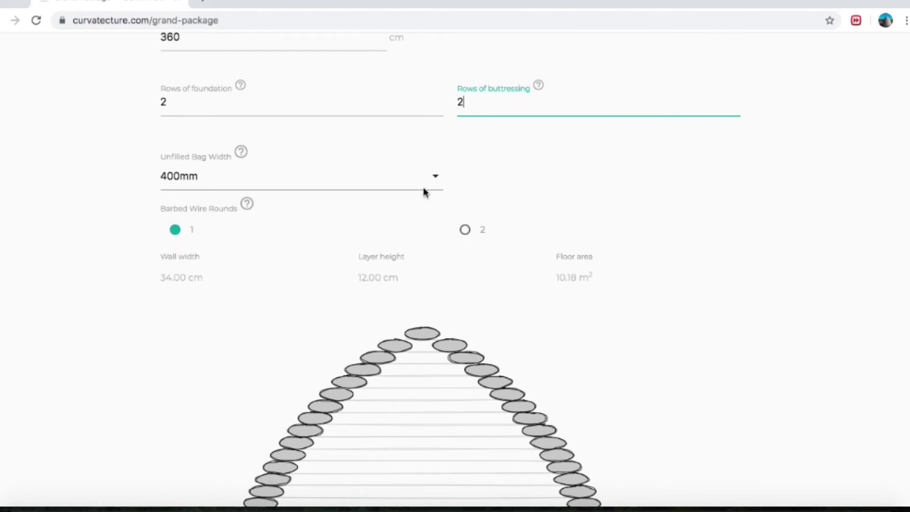
# Open the Unfilled Bag Width list and browse sizes from 250mm to 760mm
pyautogui.click(209, 181)
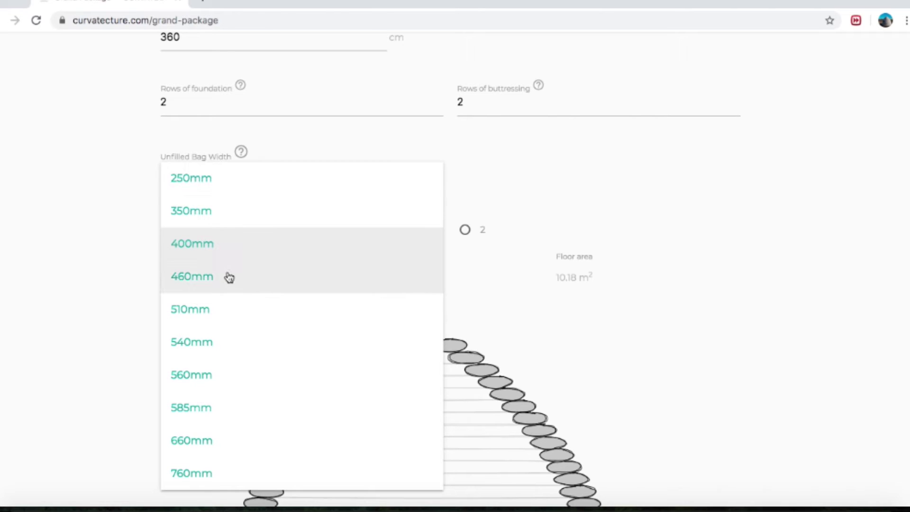
pyautogui.scroll(-2, 230, 279)
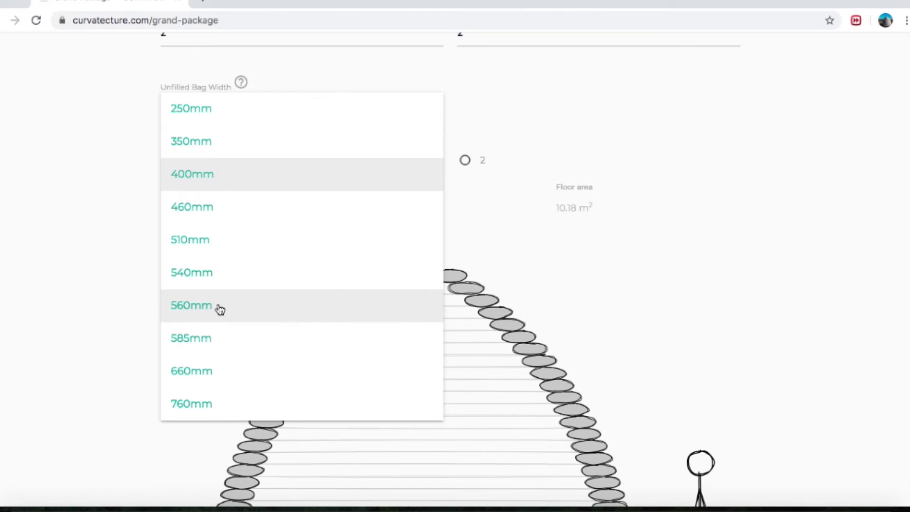
pyautogui.scroll(-1, 220, 310)
pyautogui.scroll(-1, 220, 310)
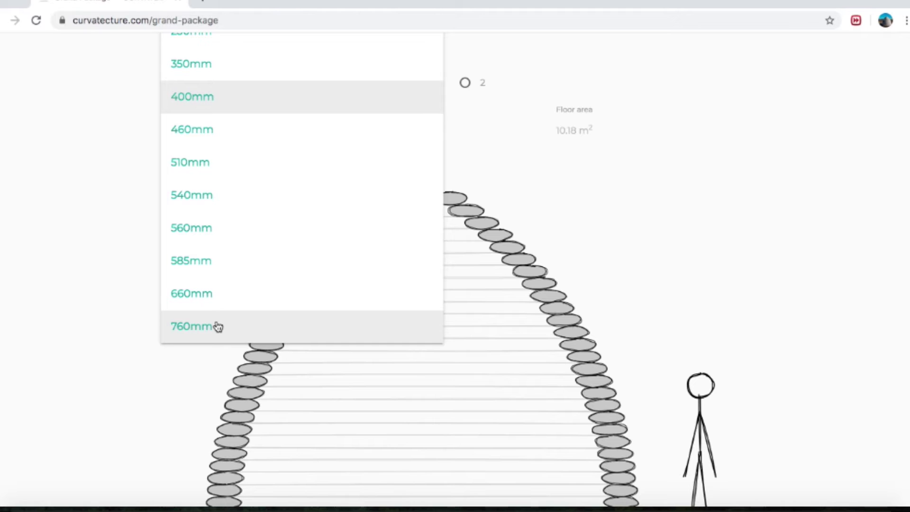
pyautogui.scroll(2, 260, 138)
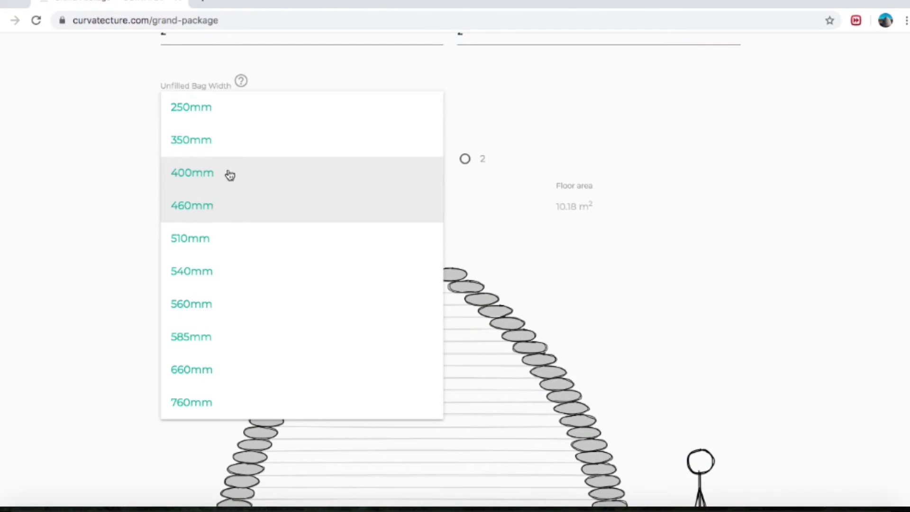
# Pick a 350mm bag width, giving 29.50 cm walls and 11.00 cm layers
pyautogui.click(230, 152)
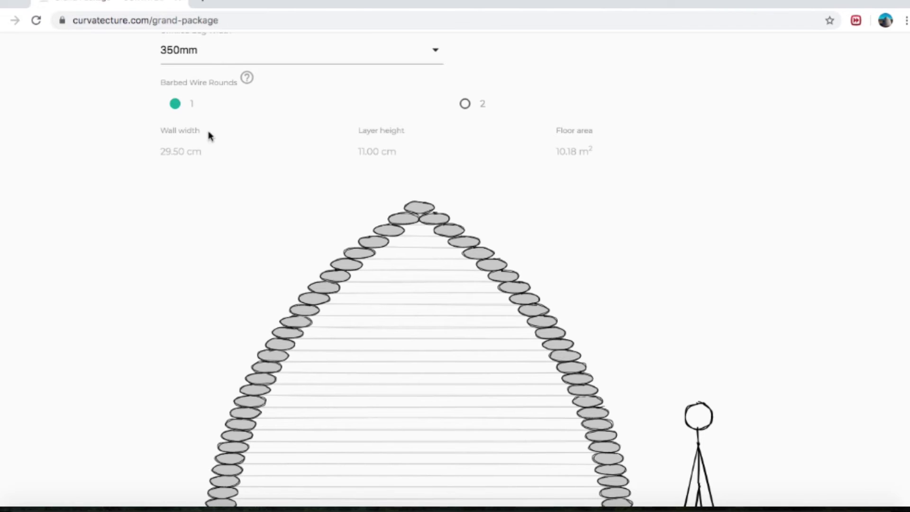
pyautogui.scroll(5, 184, 166)
pyautogui.scroll(1, 183, 162)
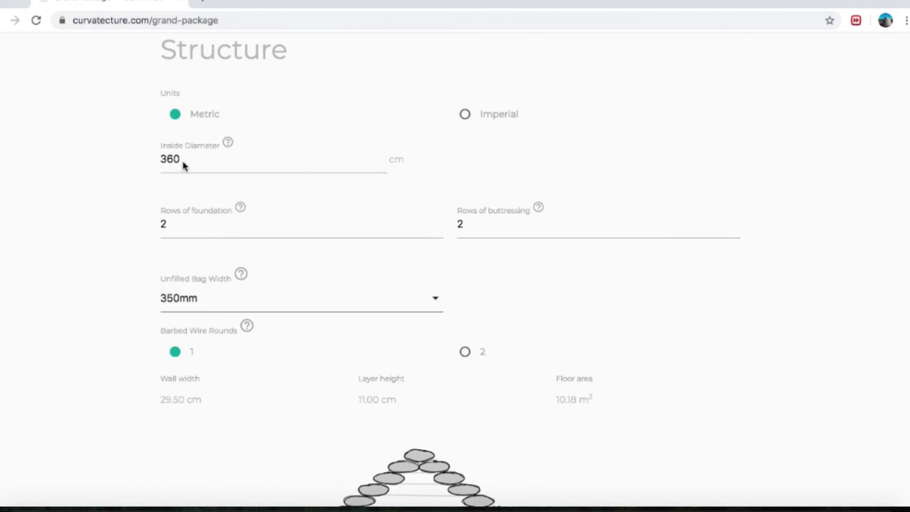
pyautogui.scroll(-6, 183, 165)
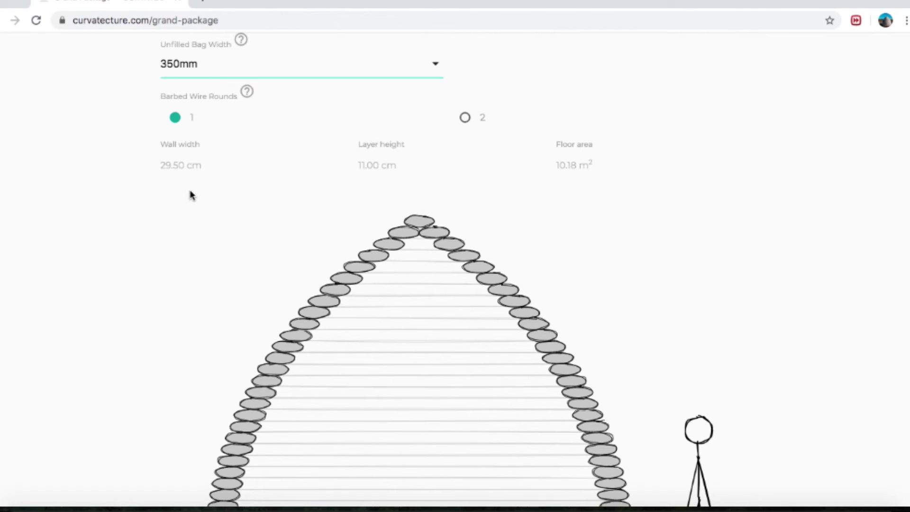
pyautogui.scroll(-3, 192, 195)
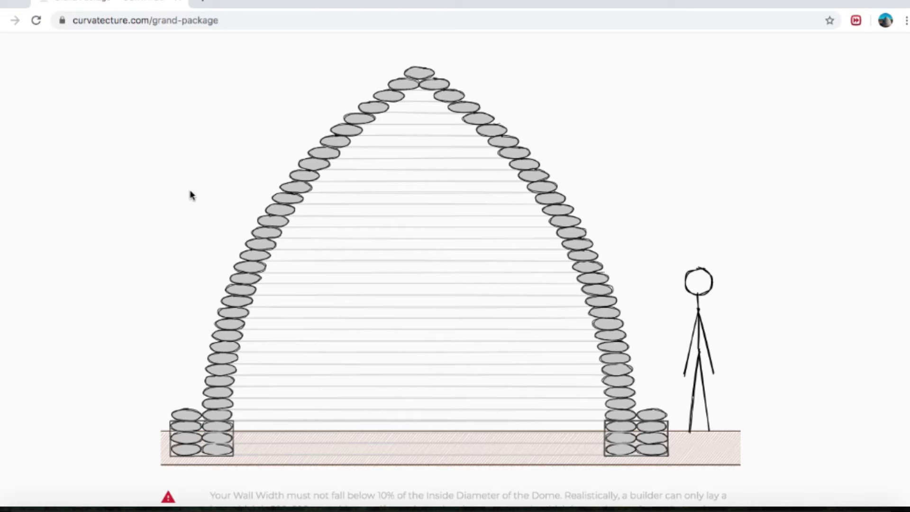
pyautogui.scroll(-4, 192, 195)
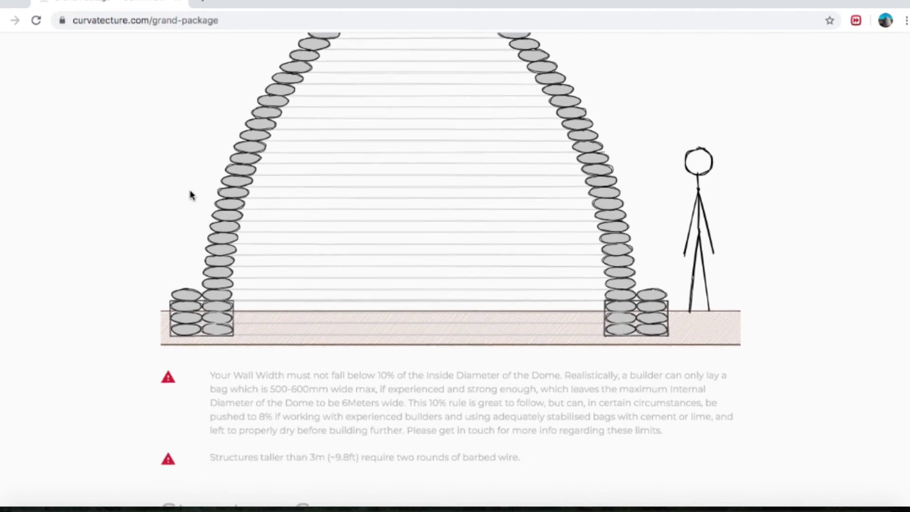
pyautogui.scroll(1, 191, 195)
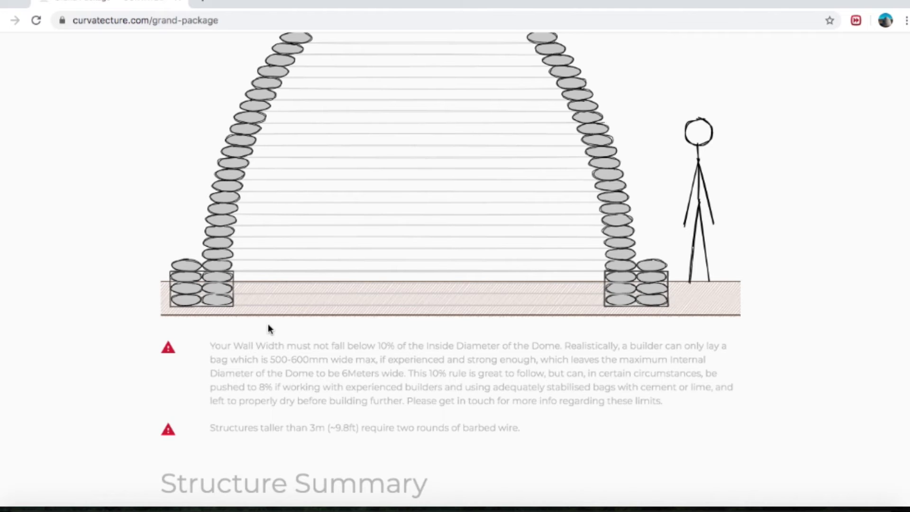
pyautogui.scroll(5, 268, 325)
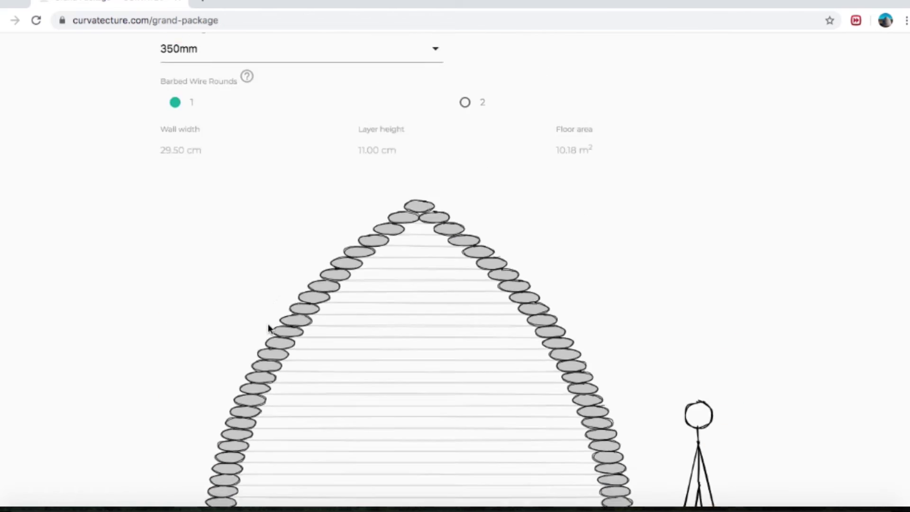
pyautogui.scroll(2, 269, 327)
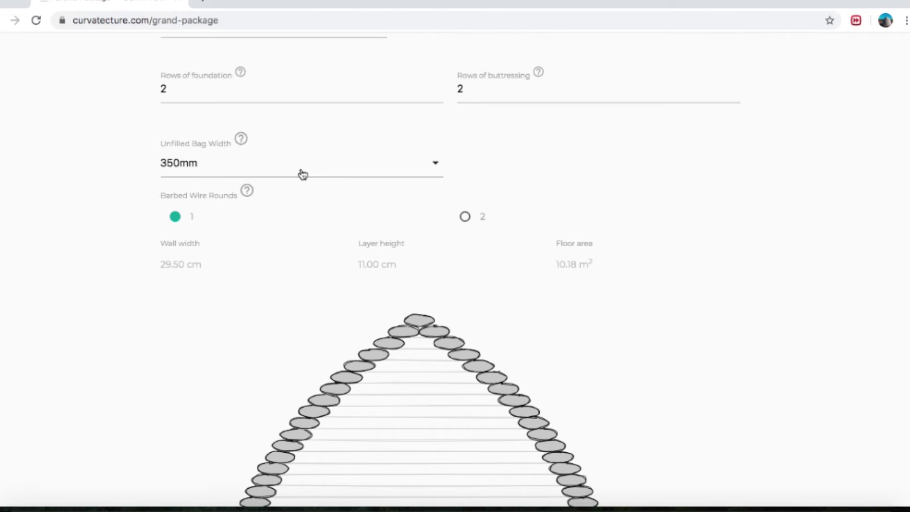
pyautogui.scroll(2, 430, 181)
pyautogui.scroll(1, 430, 181)
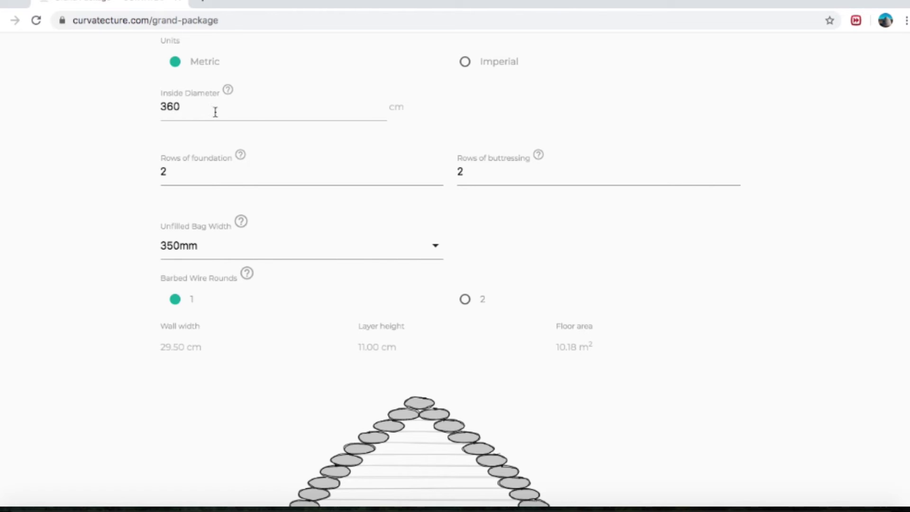
pyautogui.scroll(-1, 219, 110)
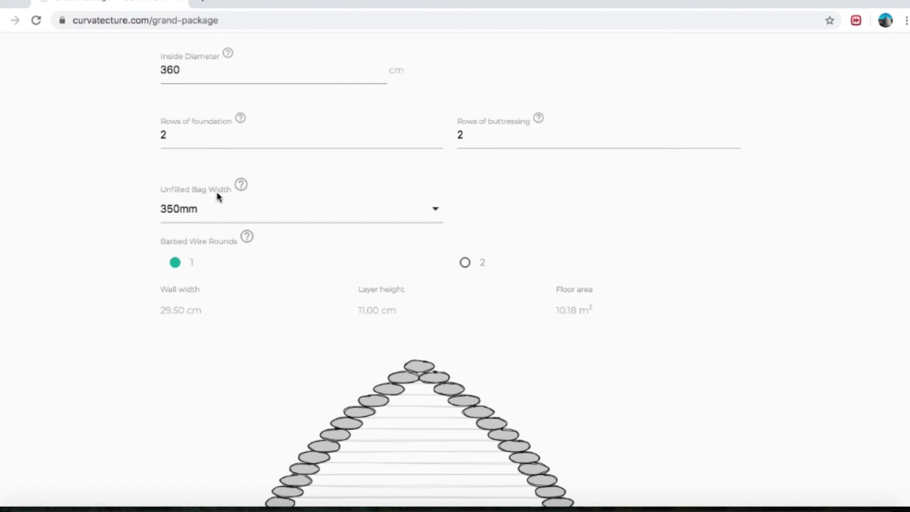
# Switch the bag width to 460mm and review the dome with 39.50 cm walls
pyautogui.click(439, 214)
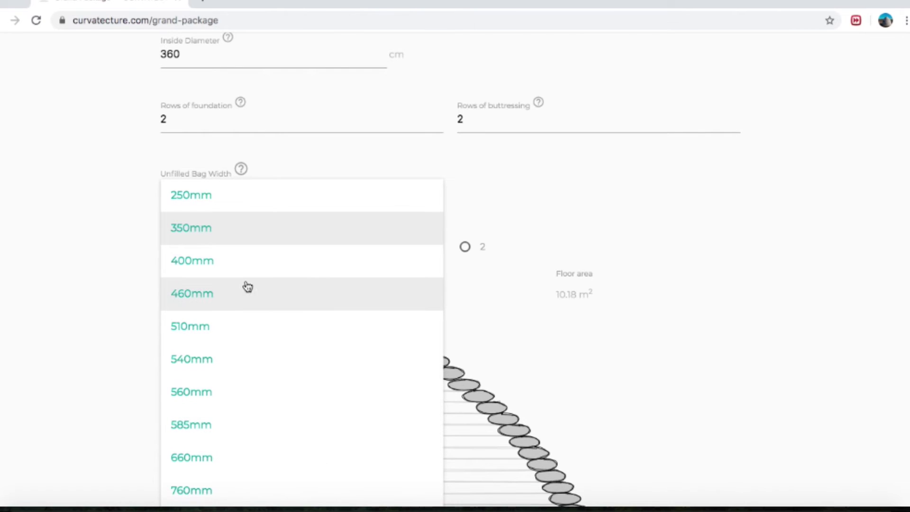
pyautogui.click(239, 293)
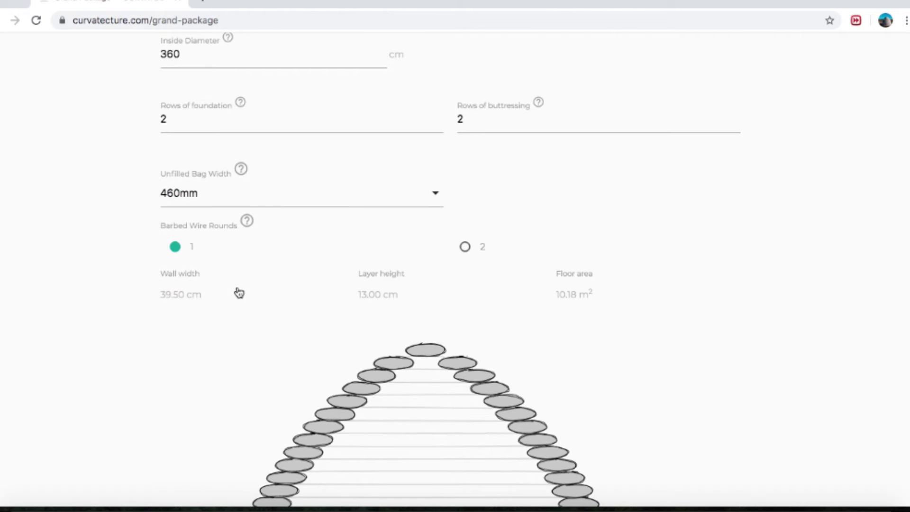
pyautogui.scroll(-3, 135, 284)
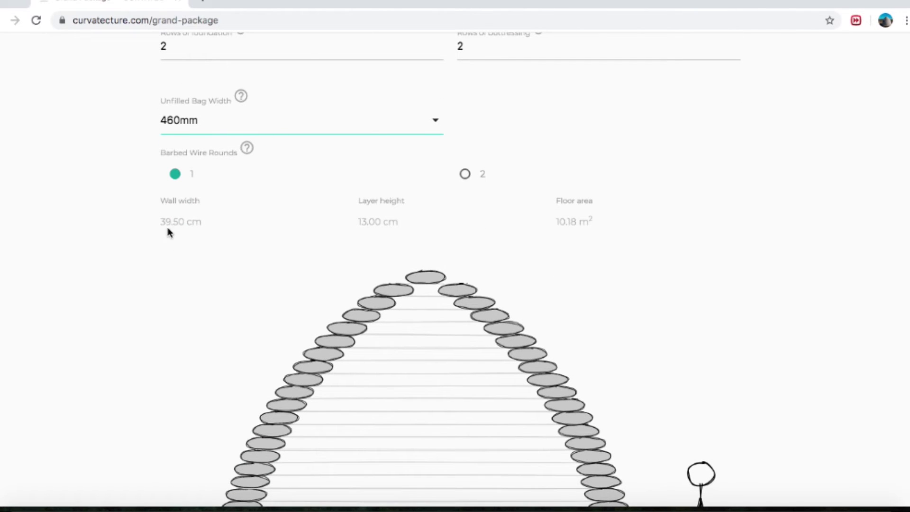
pyautogui.scroll(-6, 199, 271)
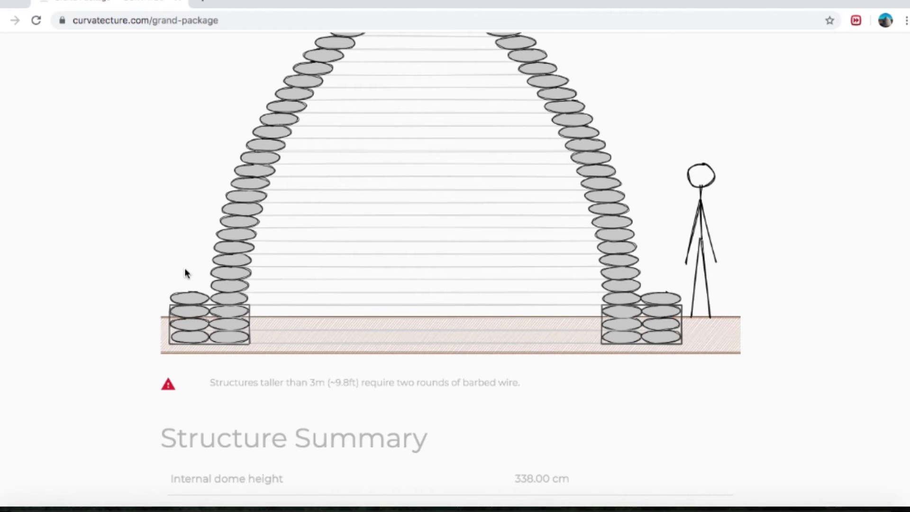
pyautogui.scroll(5, 185, 273)
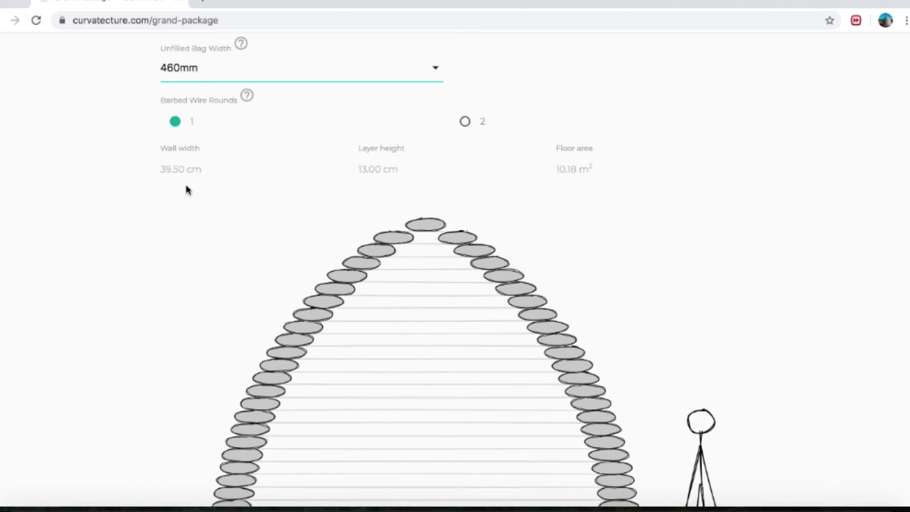
pyautogui.scroll(4, 186, 190)
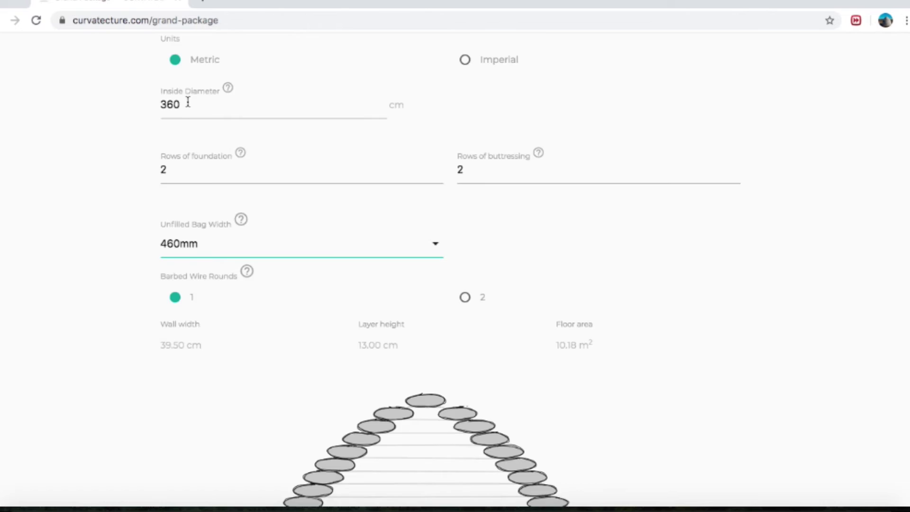
pyautogui.scroll(-5, 188, 102)
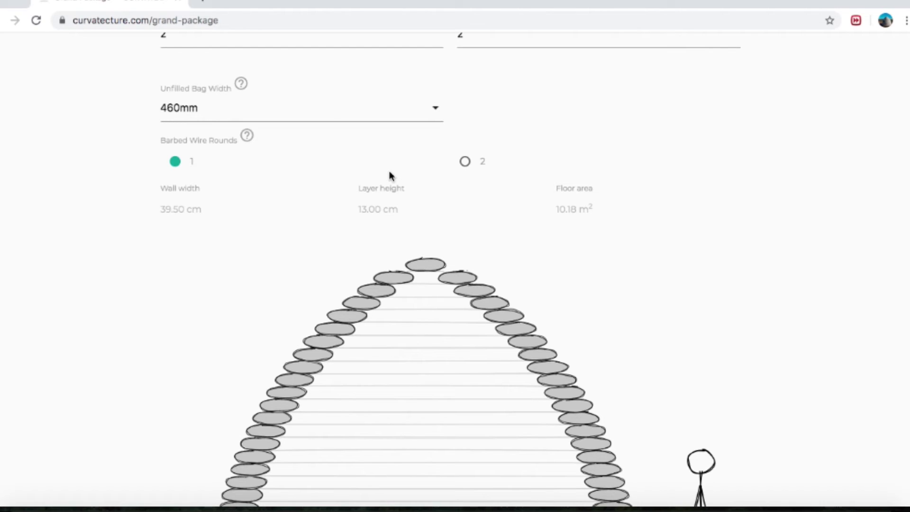
pyautogui.scroll(-10, 299, 202)
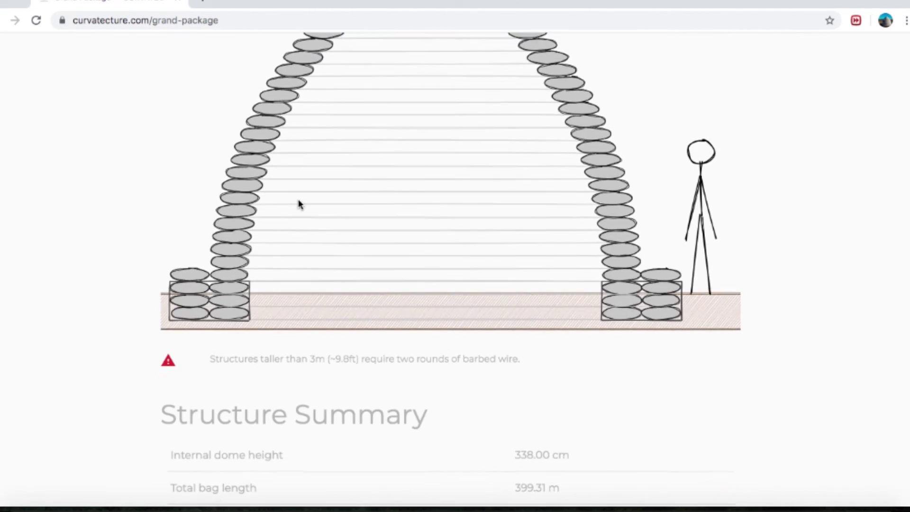
pyautogui.scroll(1, 299, 204)
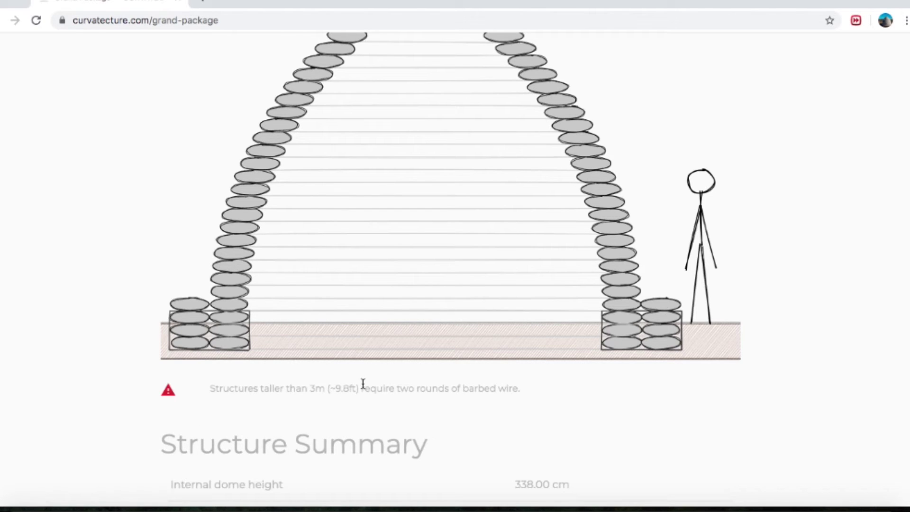
pyautogui.scroll(5, 364, 384)
pyautogui.scroll(-1, 363, 387)
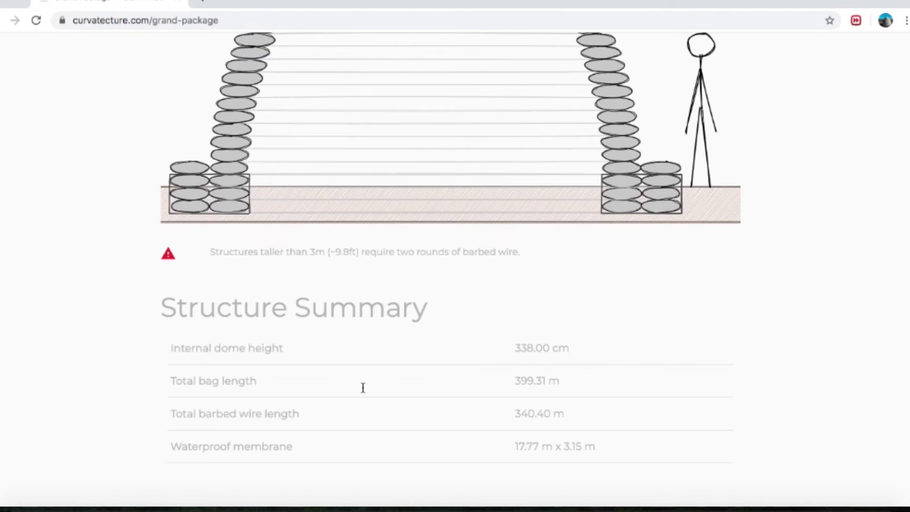
pyautogui.scroll(10, 363, 388)
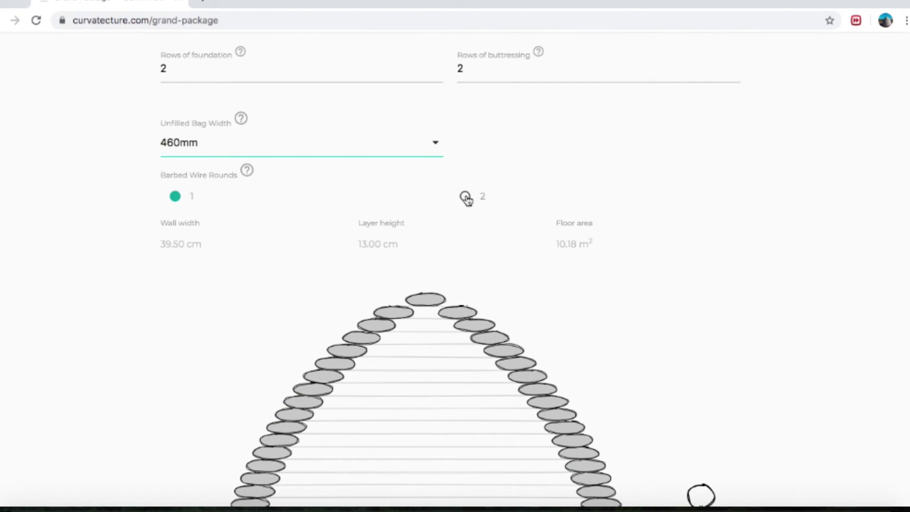
# Select 2 barbed wire rounds, clearing the warning and giving 680.79 m of wire
pyautogui.click(465, 196)
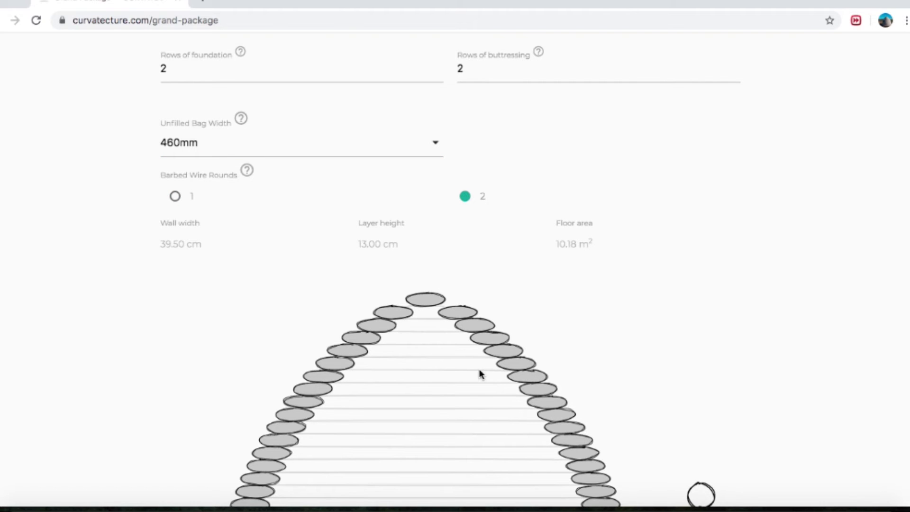
pyautogui.scroll(-8, 480, 374)
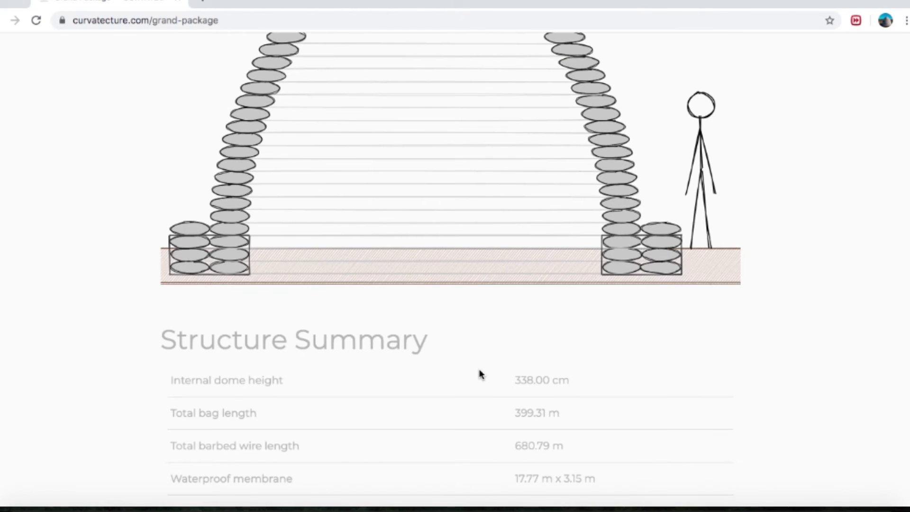
pyautogui.scroll(3, 480, 374)
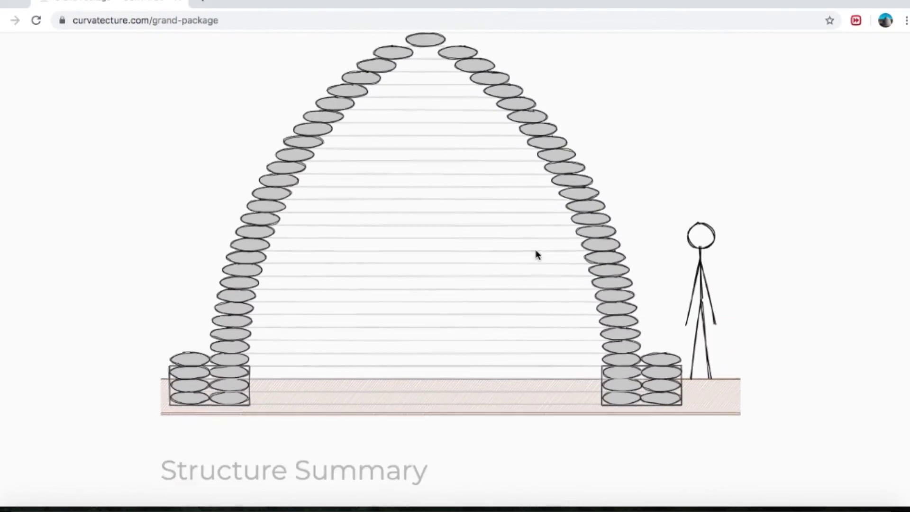
pyautogui.scroll(1, 537, 254)
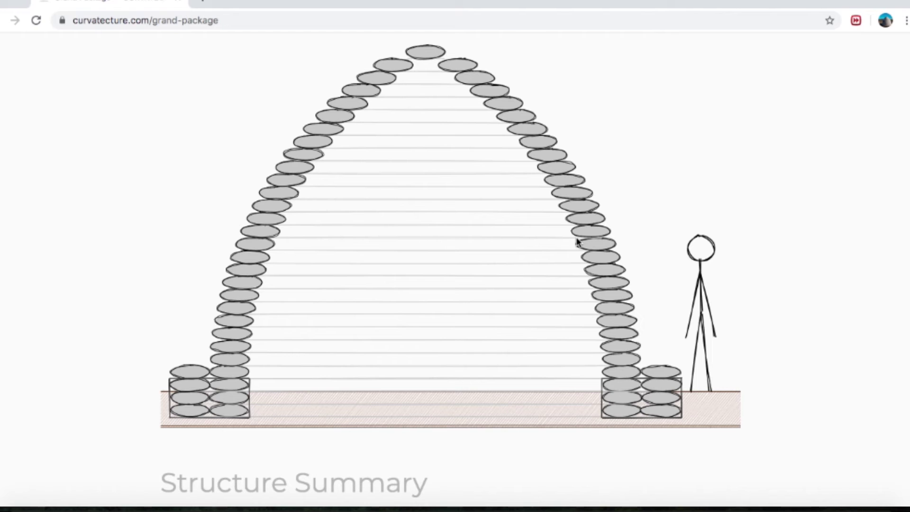
pyautogui.scroll(-7, 578, 242)
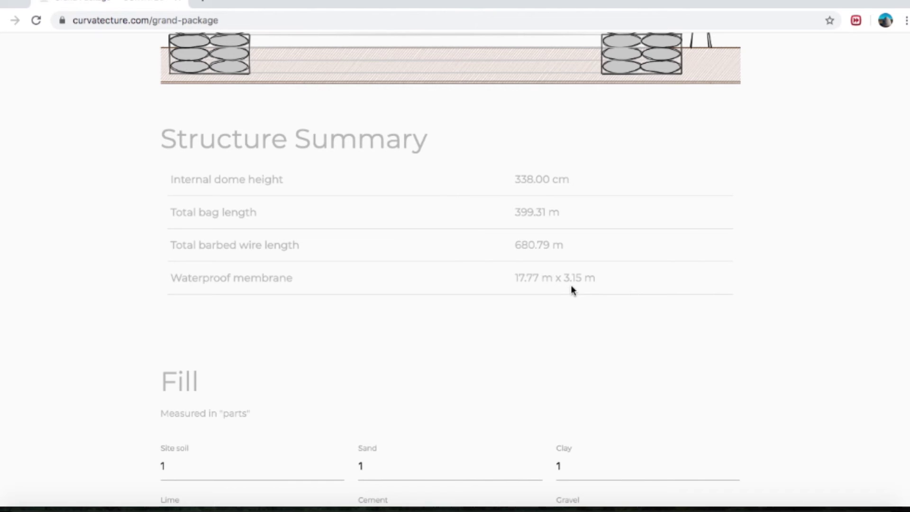
pyautogui.scroll(3, 587, 288)
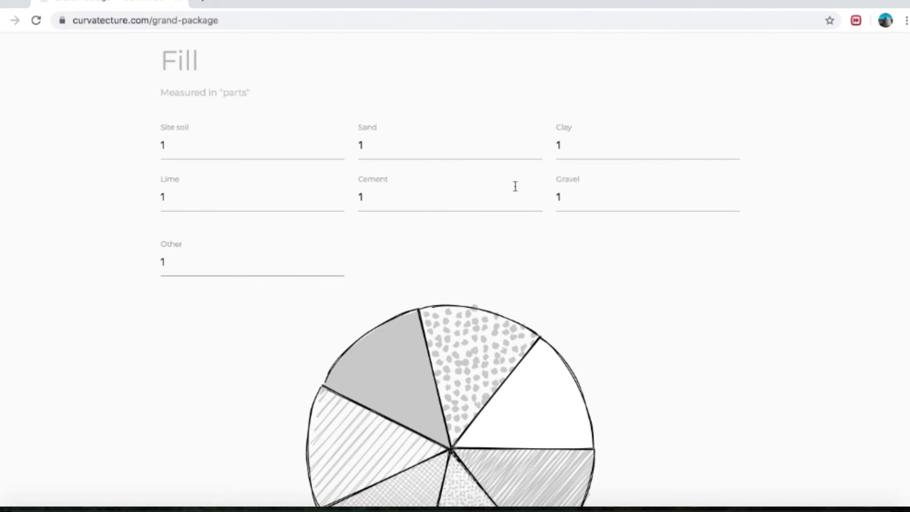
# Scroll to the Fill section, where seven 1-part ingredients split the pie chart evenly
pyautogui.scroll(-3, 308, 326)
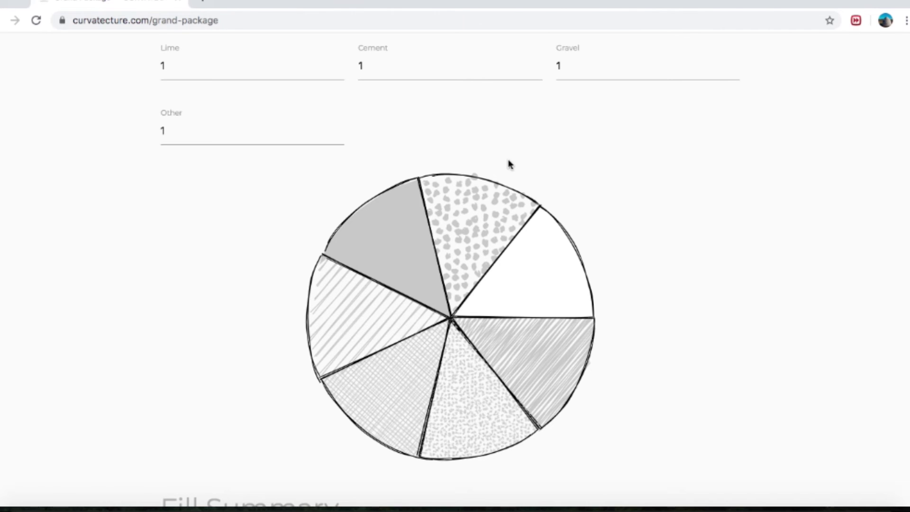
pyautogui.scroll(3, 510, 165)
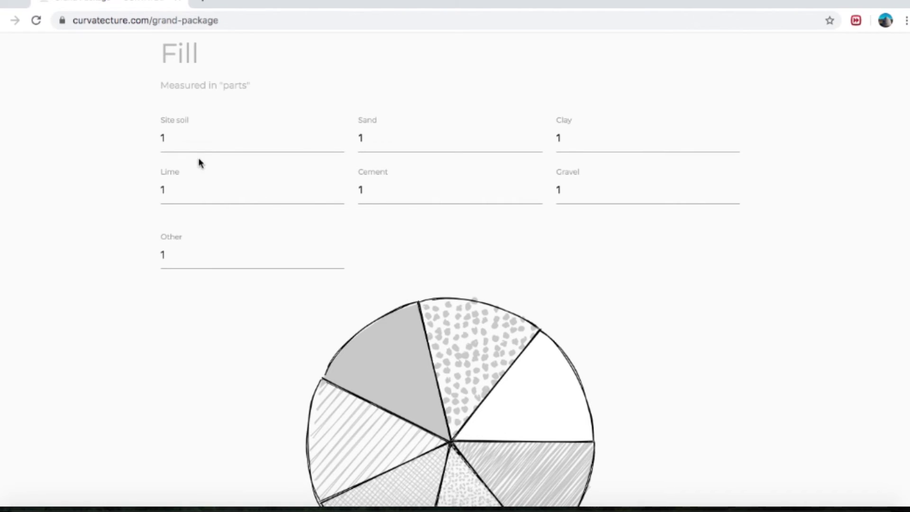
# Set Site soil to 5, Sand to 3 and Clay to 0 parts
pyautogui.moveTo(165, 138); pyautogui.dragTo(159, 143)
pyautogui.write('5')
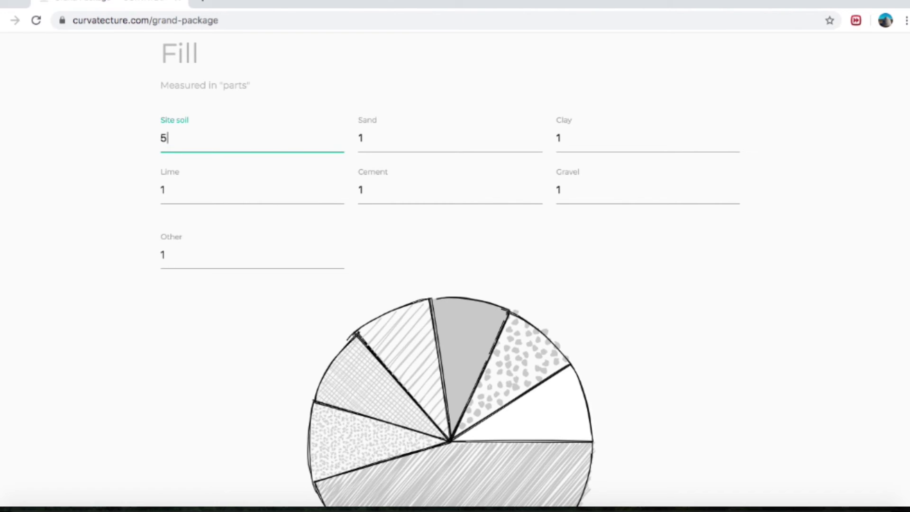
pyautogui.moveTo(366, 142); pyautogui.dragTo(358, 142)
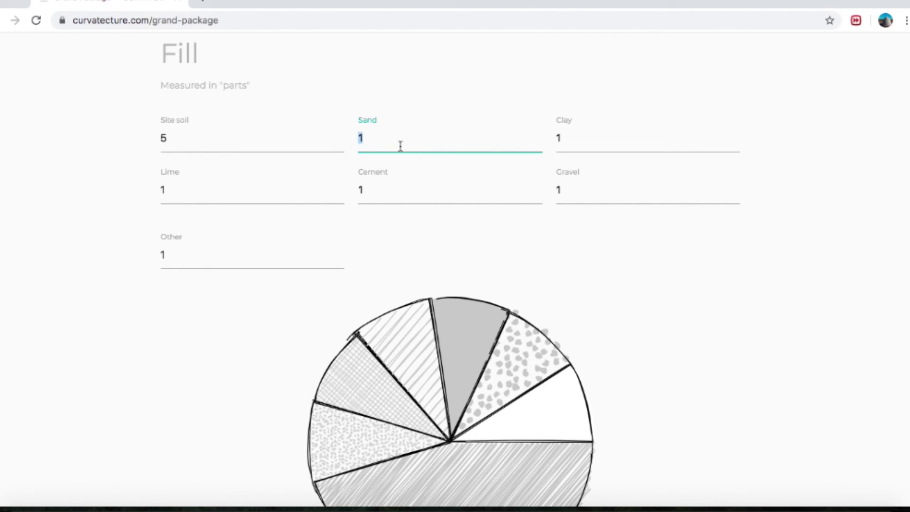
pyautogui.write('3')
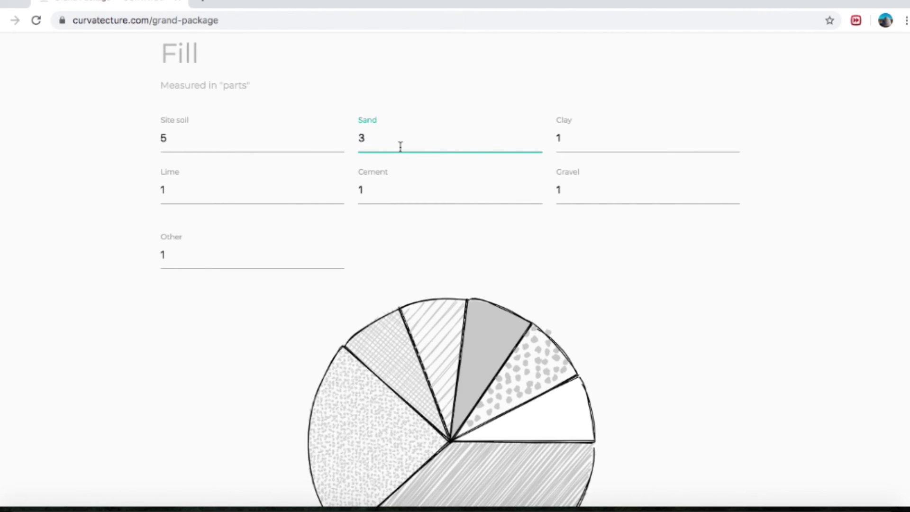
pyautogui.moveTo(570, 141); pyautogui.dragTo(558, 141)
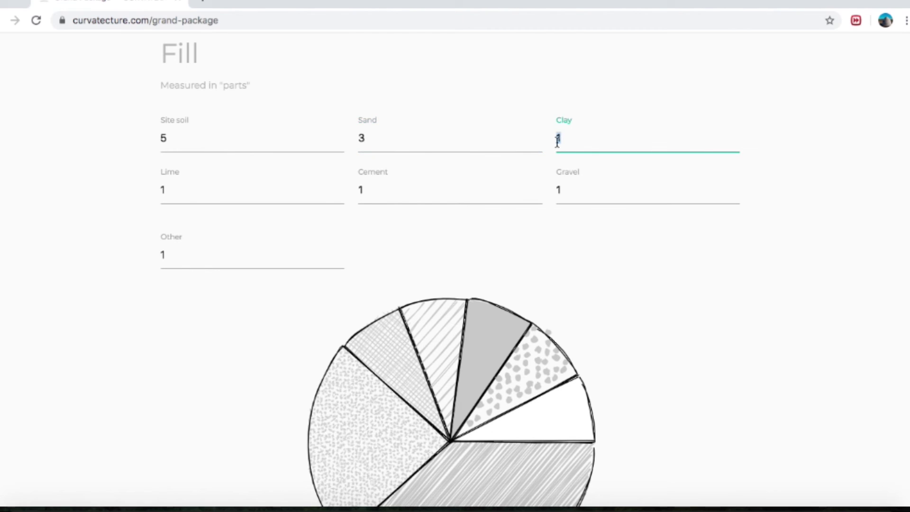
pyautogui.press('BackSpace')
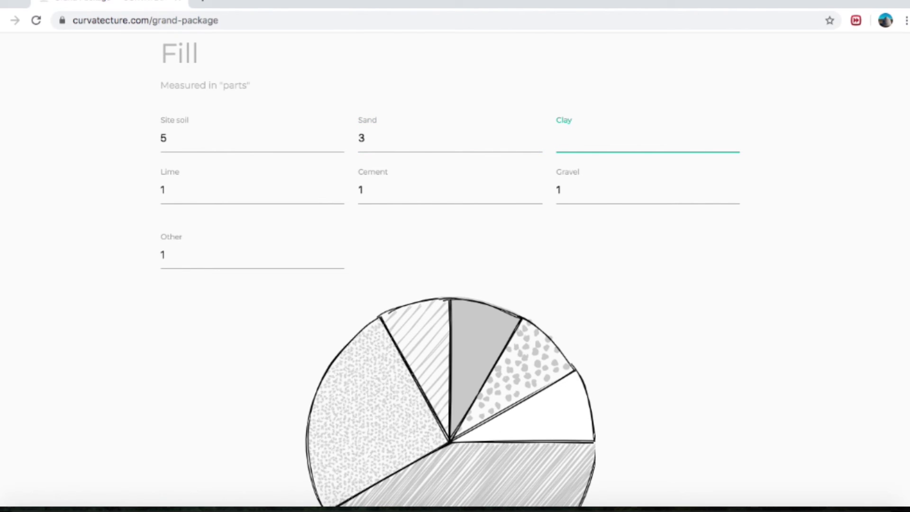
pyautogui.write('0')
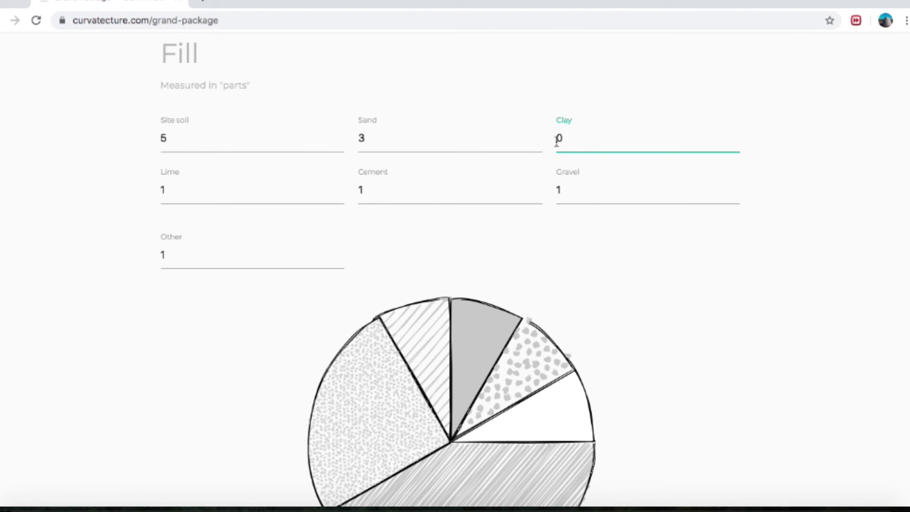
# Set Lime to .5, Cement to 0, Gravel to 2 and Other to 0 parts
pyautogui.moveTo(171, 190); pyautogui.dragTo(160, 191)
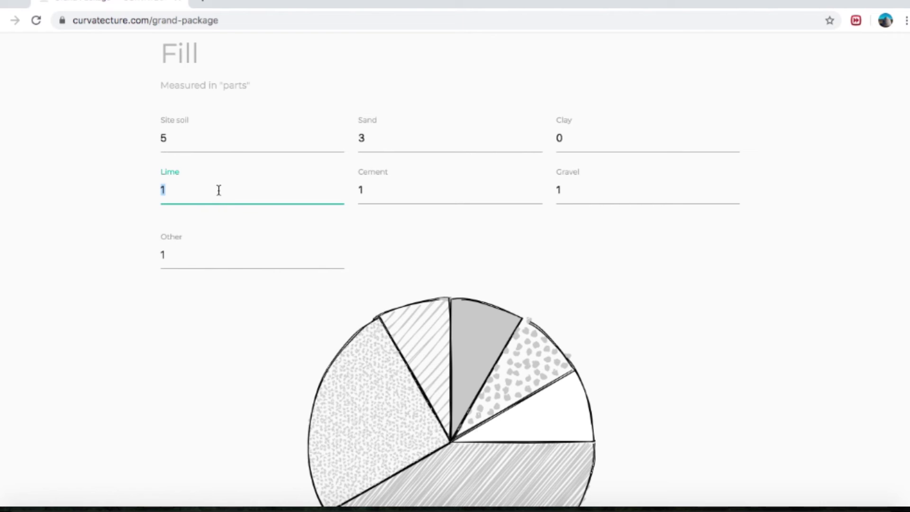
pyautogui.write('.')
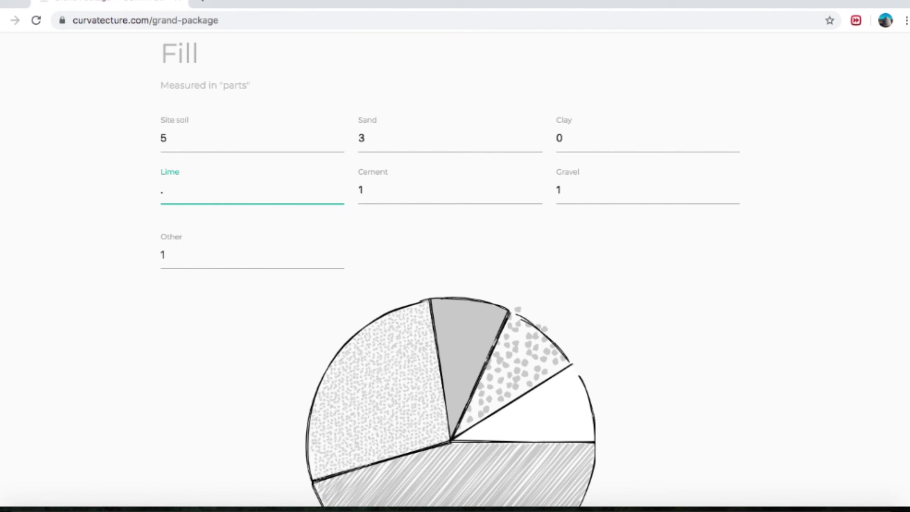
pyautogui.write('5')
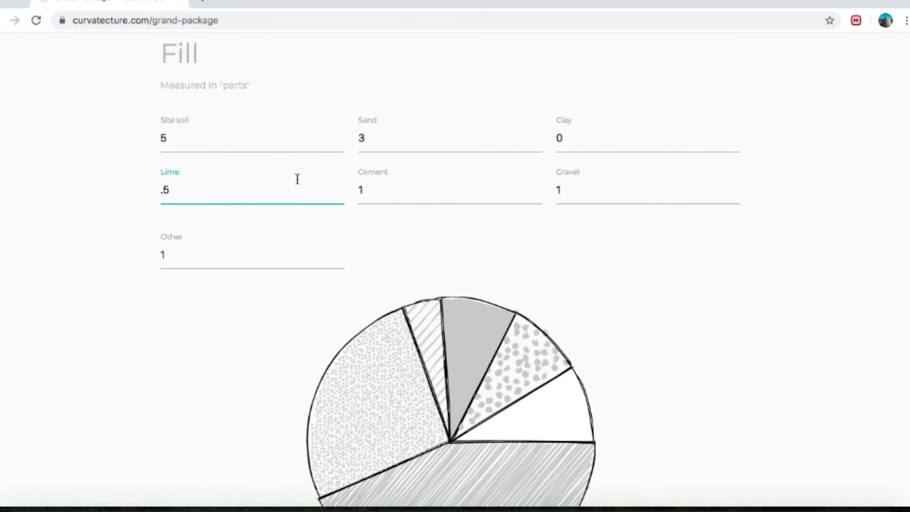
pyautogui.click(369, 191)
pyautogui.moveTo(369, 190); pyautogui.dragTo(356, 191)
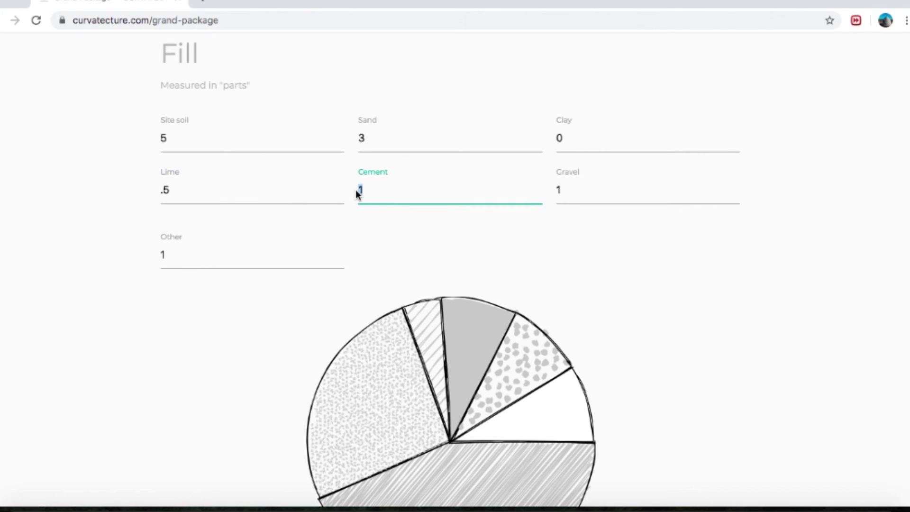
pyautogui.write('0')
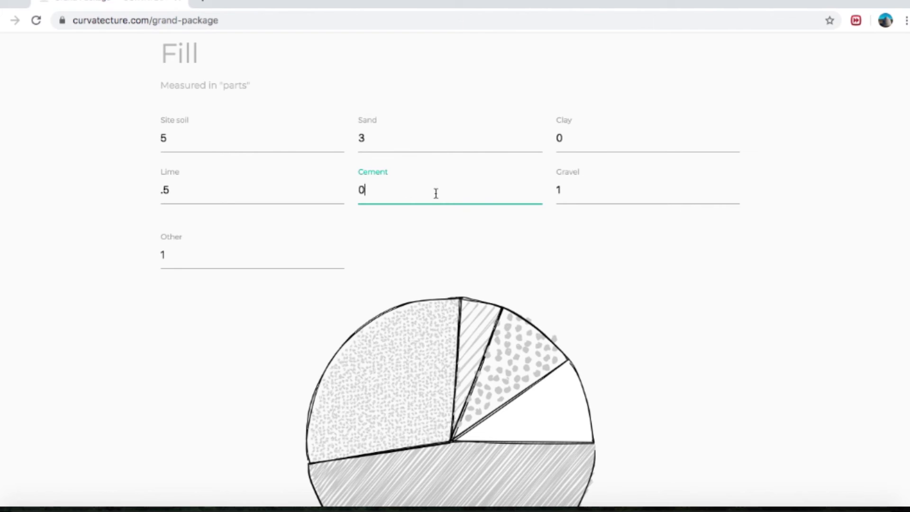
pyautogui.click(561, 189)
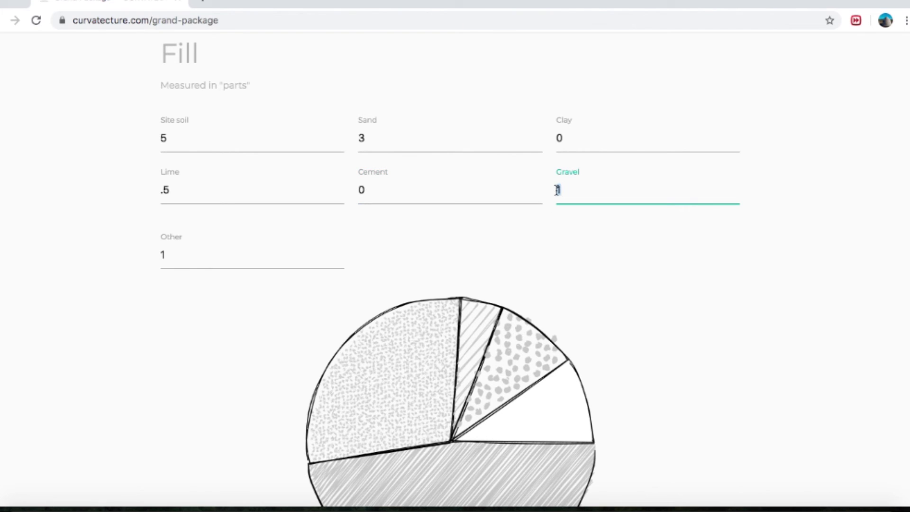
pyautogui.moveTo(561, 190); pyautogui.dragTo(559, 190)
pyautogui.write('2')
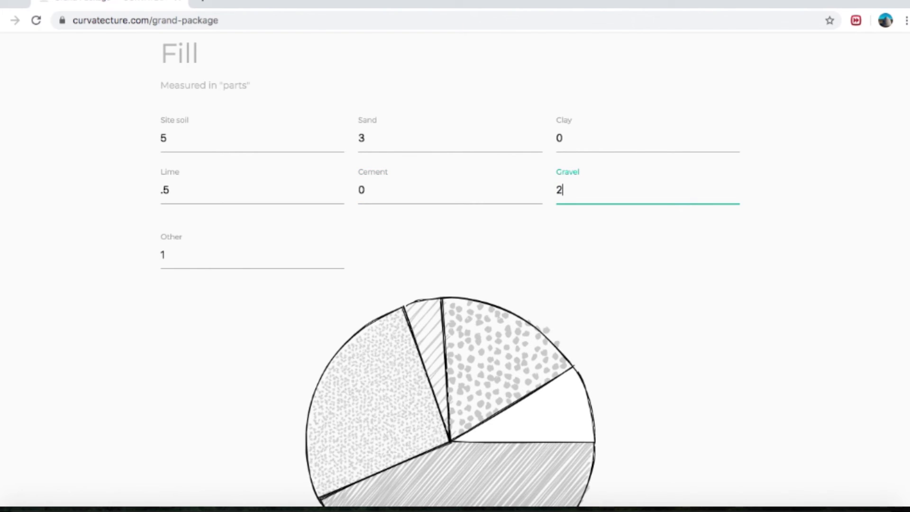
pyautogui.moveTo(175, 254); pyautogui.dragTo(160, 257)
pyautogui.write('0')
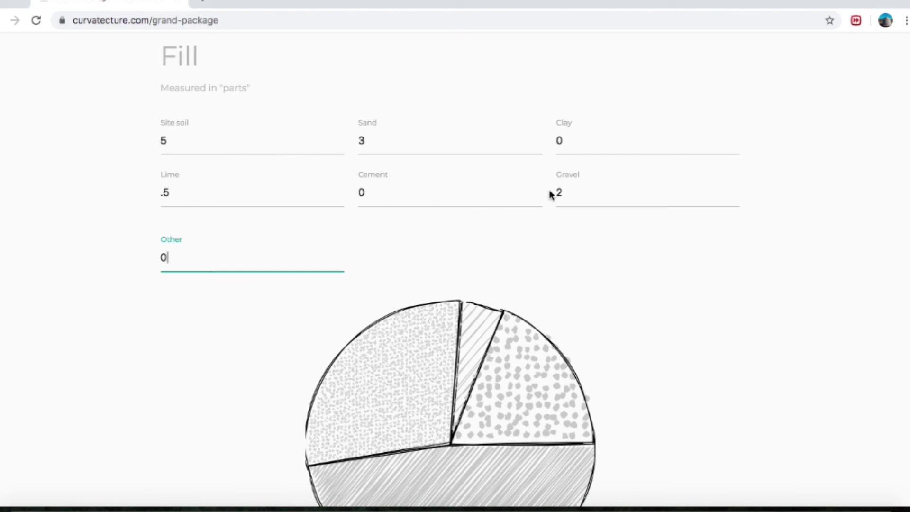
# Scroll past the pie chart to review Fill Summary volumes: 8.81 soil, 5.29 sand, 0.88 lime, 3.52 gravel
pyautogui.scroll(-3, 217, 307)
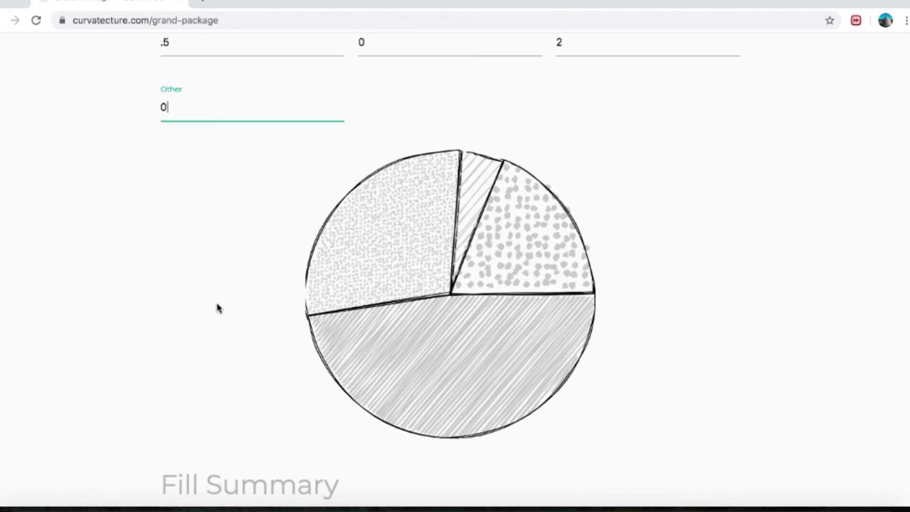
pyautogui.scroll(-1, 217, 307)
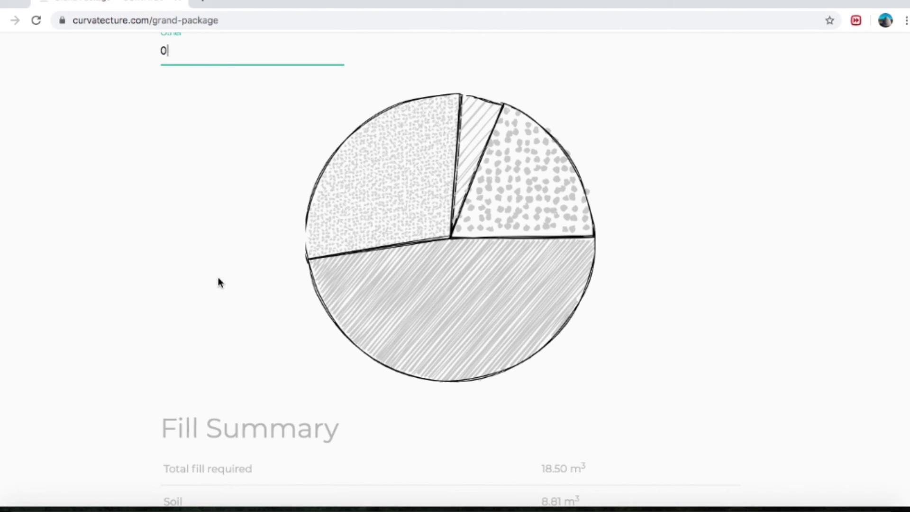
pyautogui.scroll(-5, 218, 281)
pyautogui.scroll(-1, 218, 282)
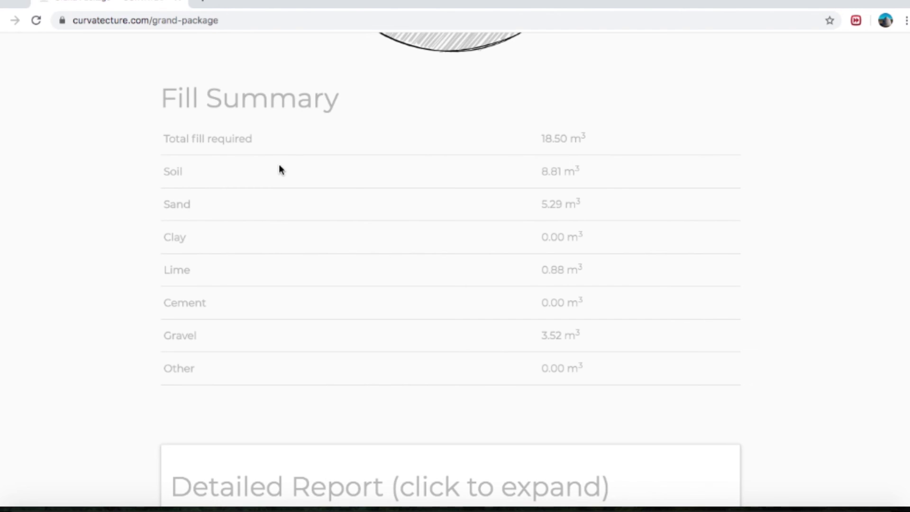
pyautogui.scroll(10, 279, 164)
pyautogui.scroll(-8, 279, 164)
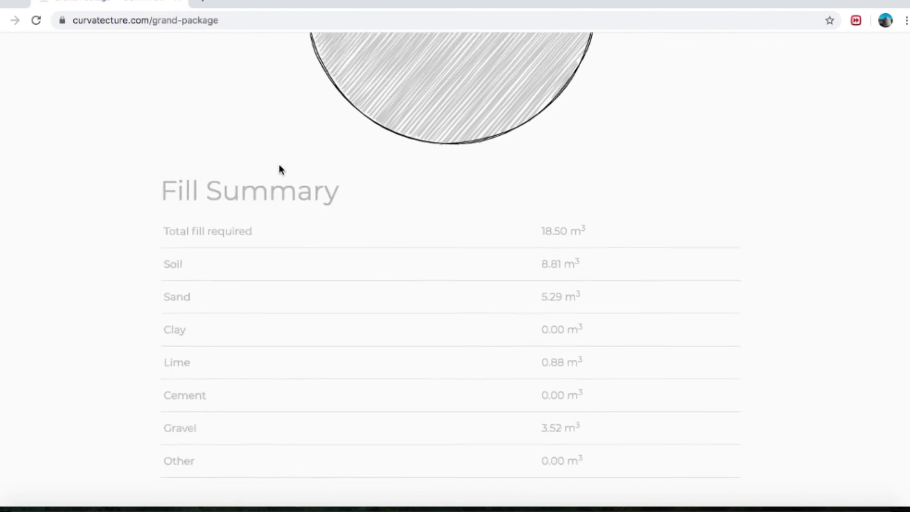
pyautogui.scroll(-2, 279, 166)
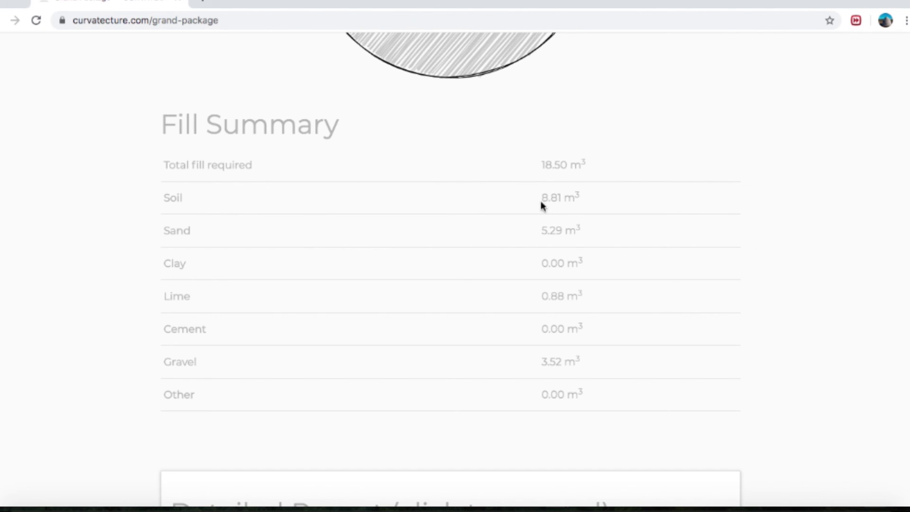
pyautogui.scroll(10, 495, 281)
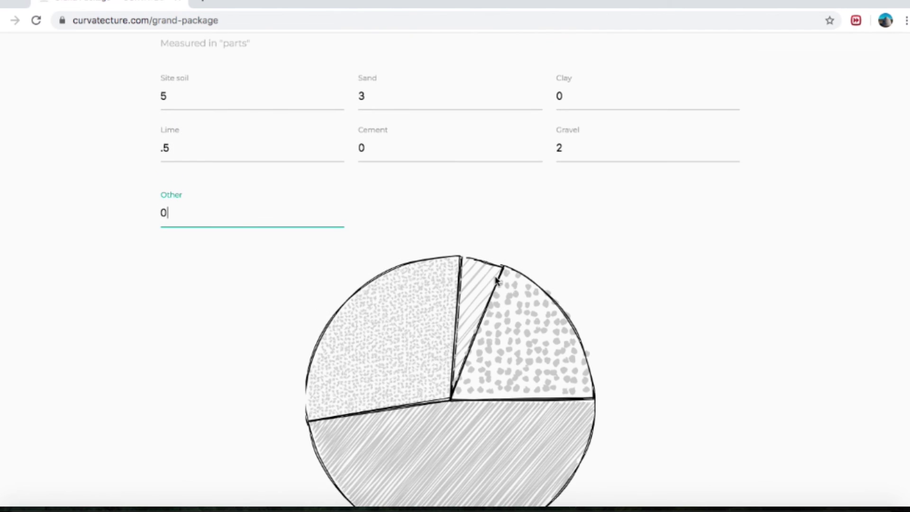
pyautogui.scroll(-10, 497, 280)
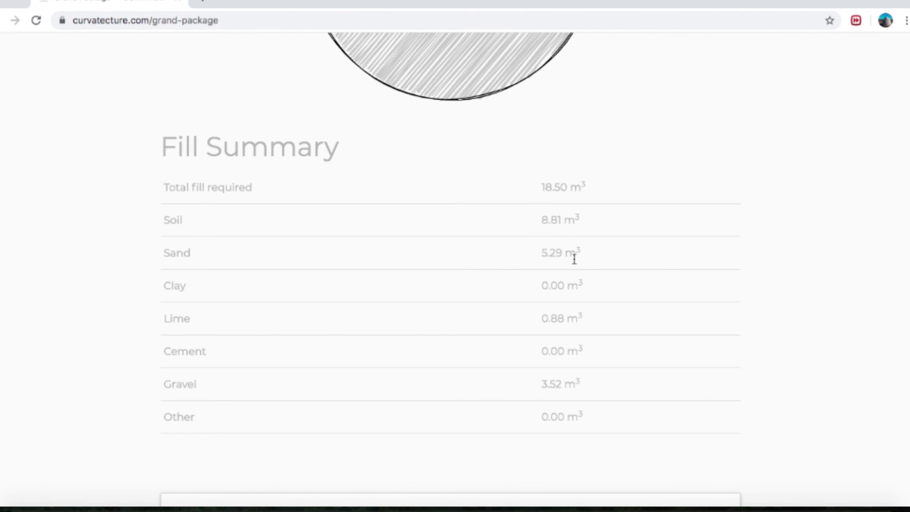
pyautogui.scroll(-2, 574, 260)
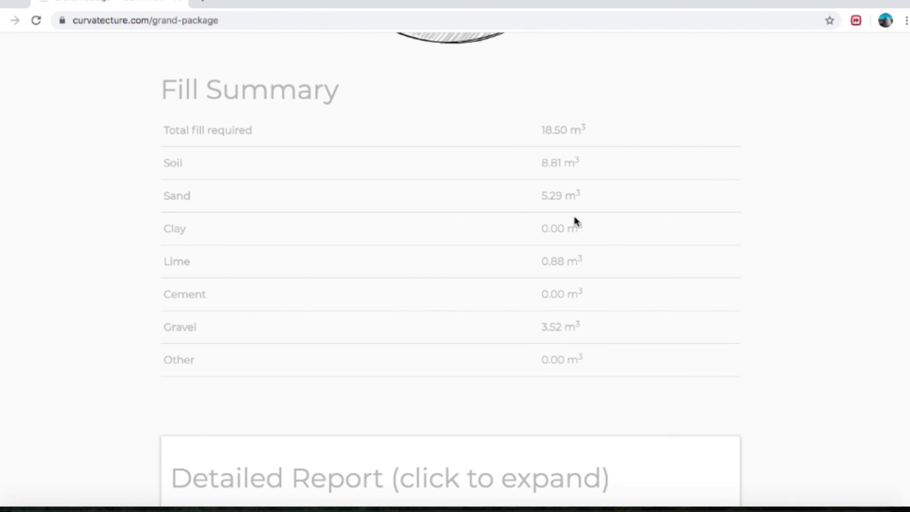
pyautogui.scroll(-2, 578, 256)
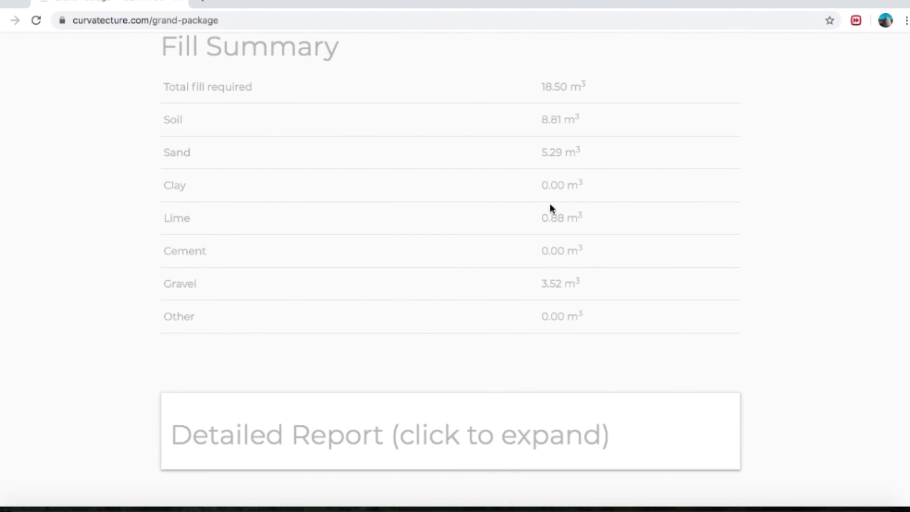
pyautogui.scroll(-3, 548, 212)
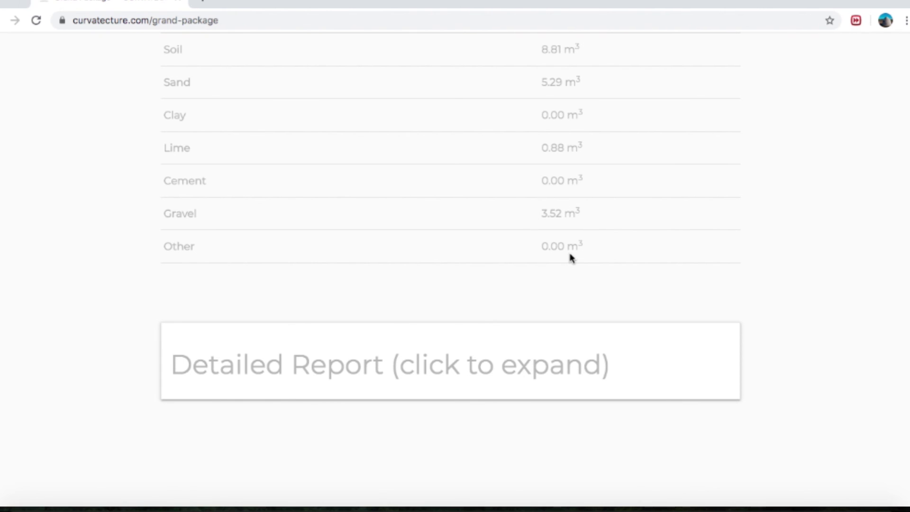
pyautogui.scroll(3, 584, 217)
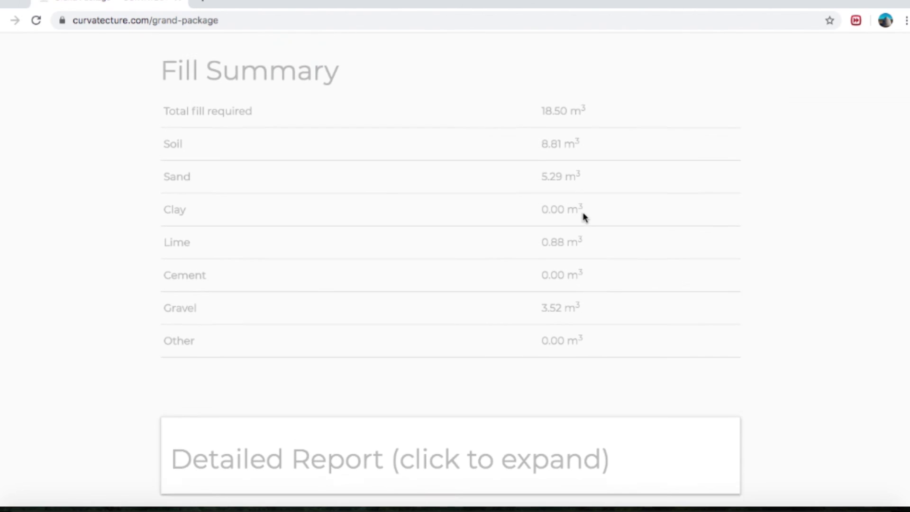